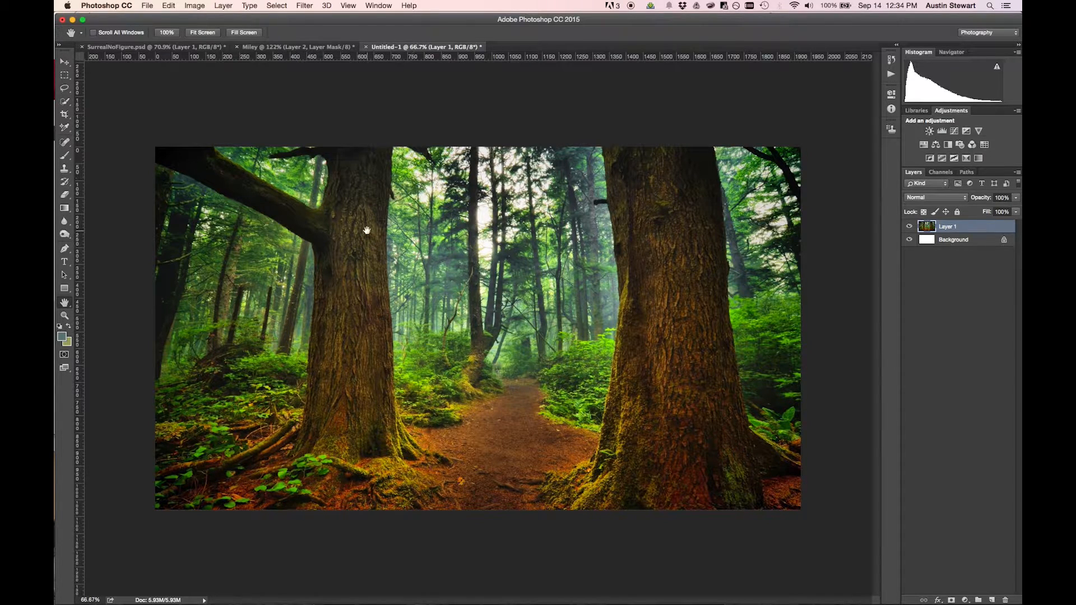
Review the finished look in the SurrealNoFigure.psd document, clear its selection, and return to the Untitled-1 document.
click(127, 49)
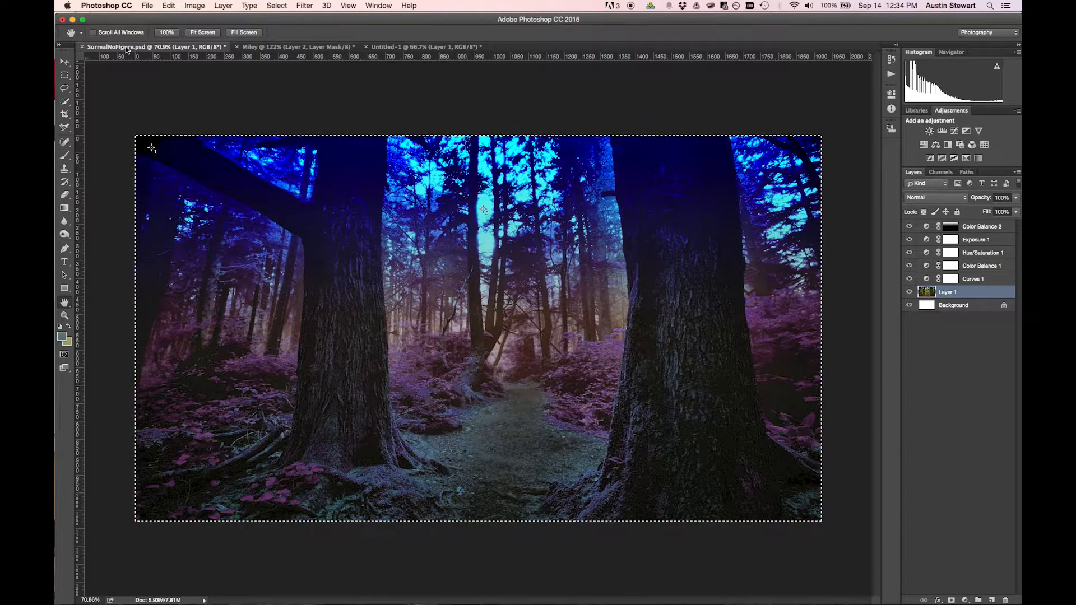
key(super+d)
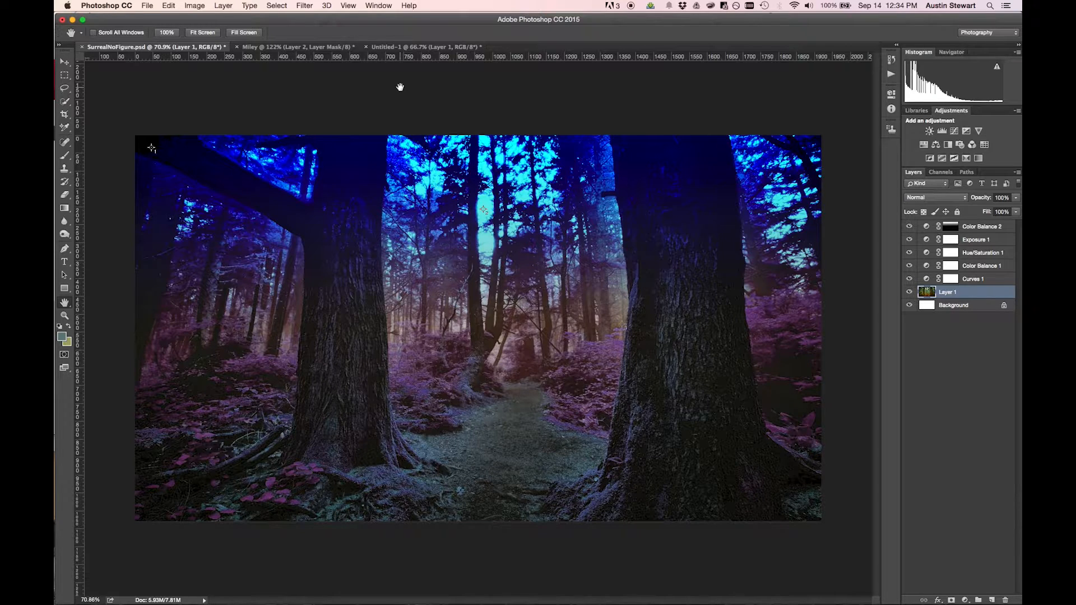
click(403, 47)
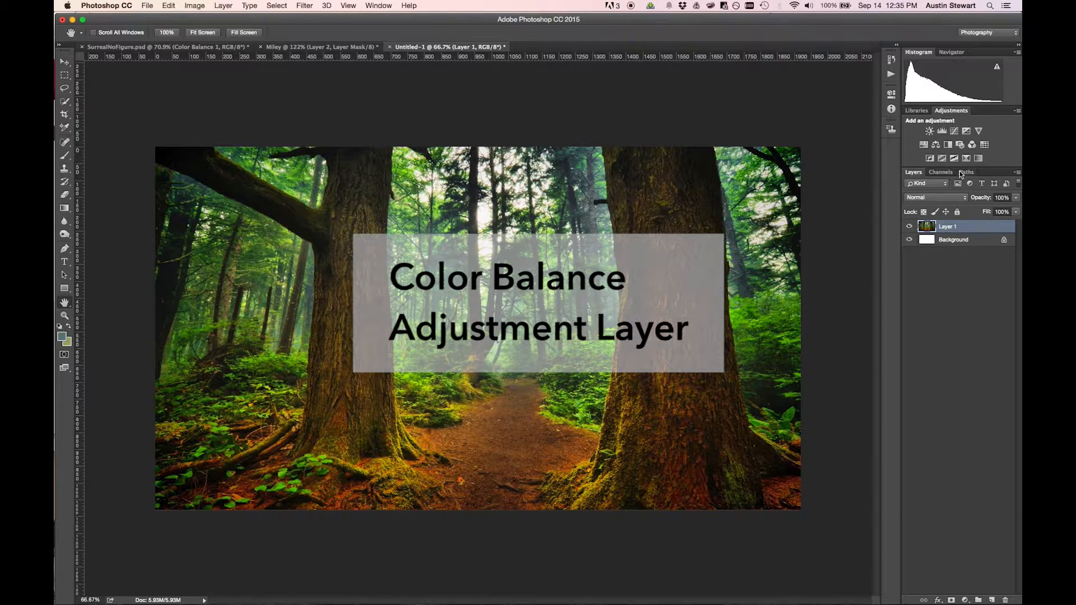
Add a Color Balance adjustment layer above Layer 1 and set the midtones' Yellow–Blue value to +46.
click(937, 144)
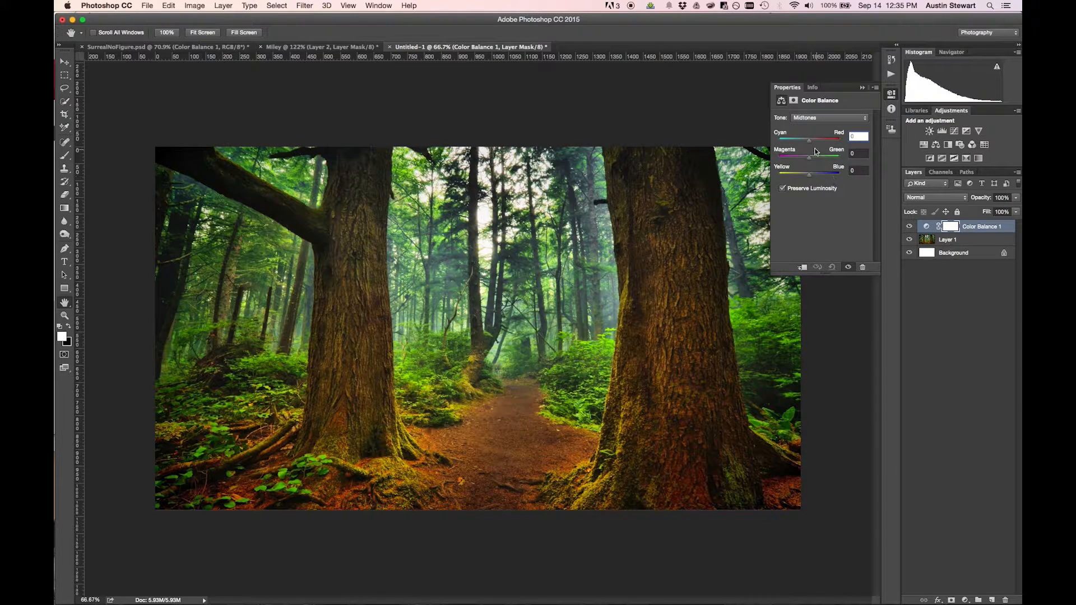
click(822, 118)
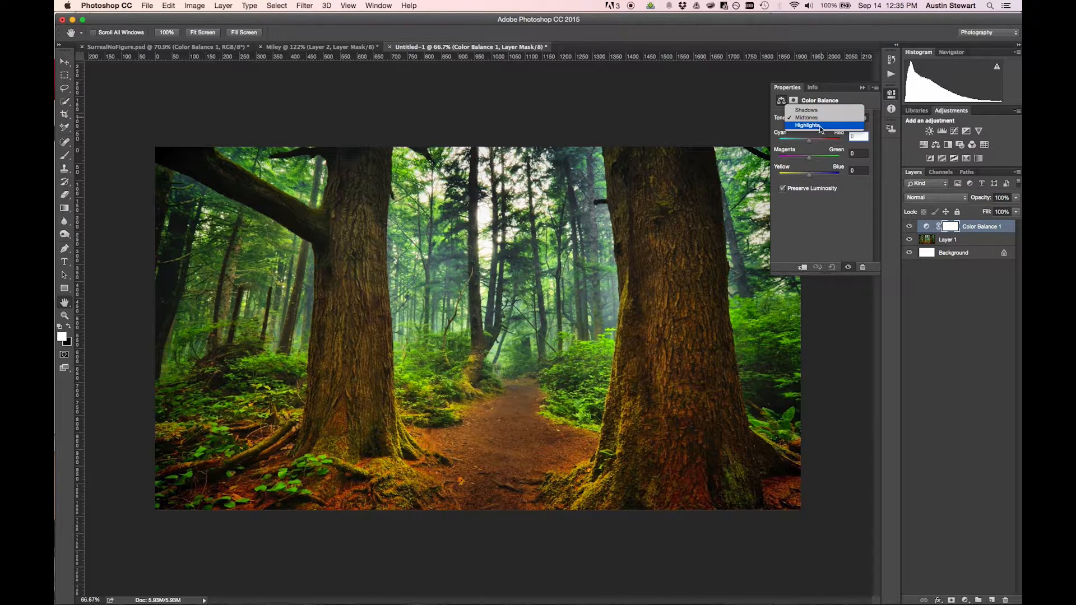
click(820, 119)
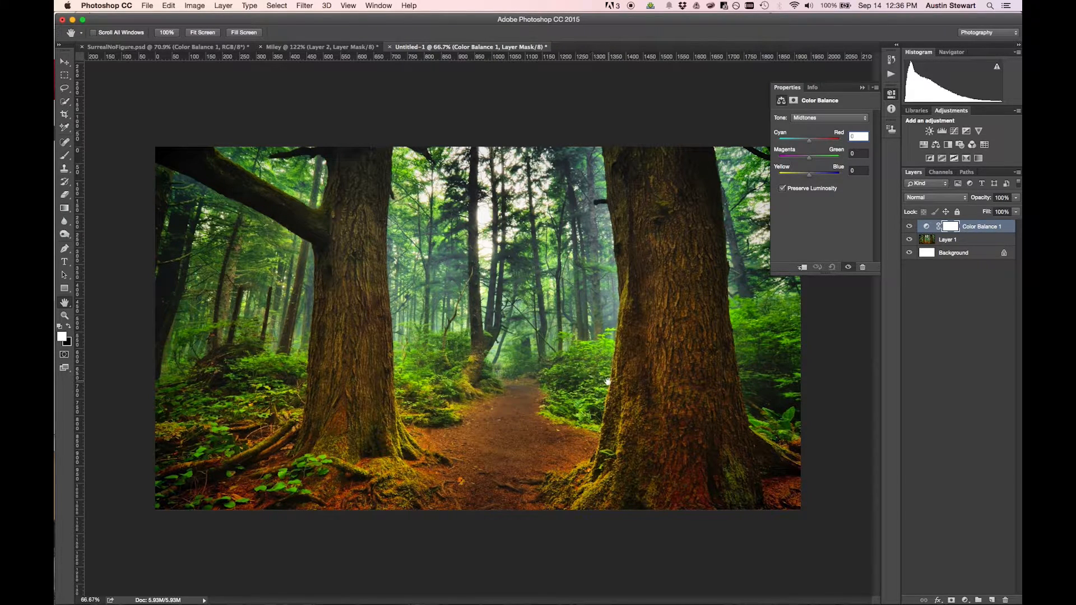
drag(809, 178, 823, 178)
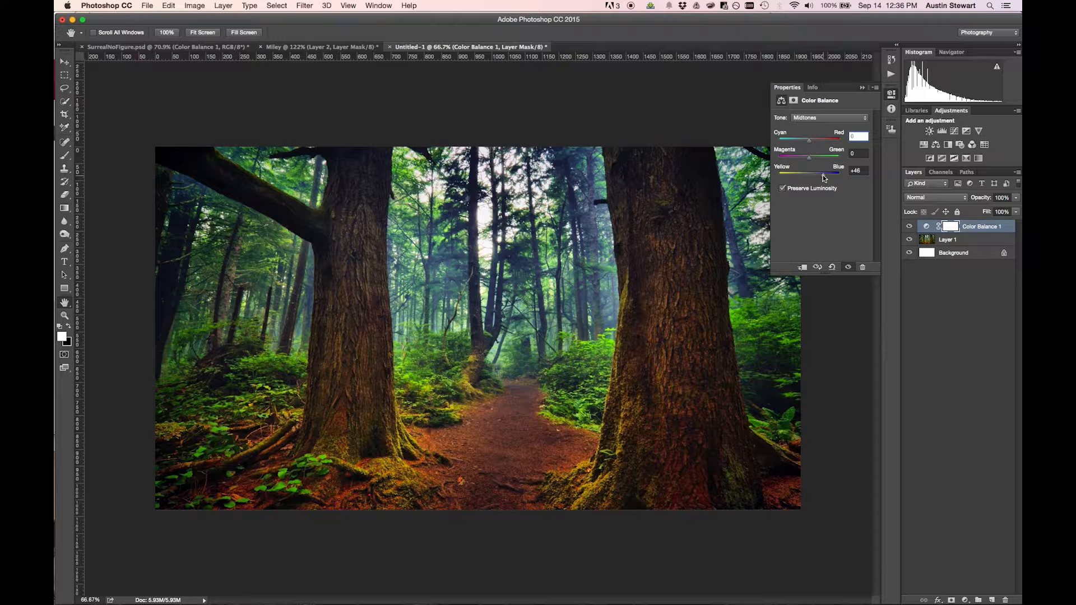
Check the color look in SurrealNoFigure.psd and set Untitled-1's Color Balance midtones to Cyan–Red -44 and Magenta–Green +18.
click(136, 49)
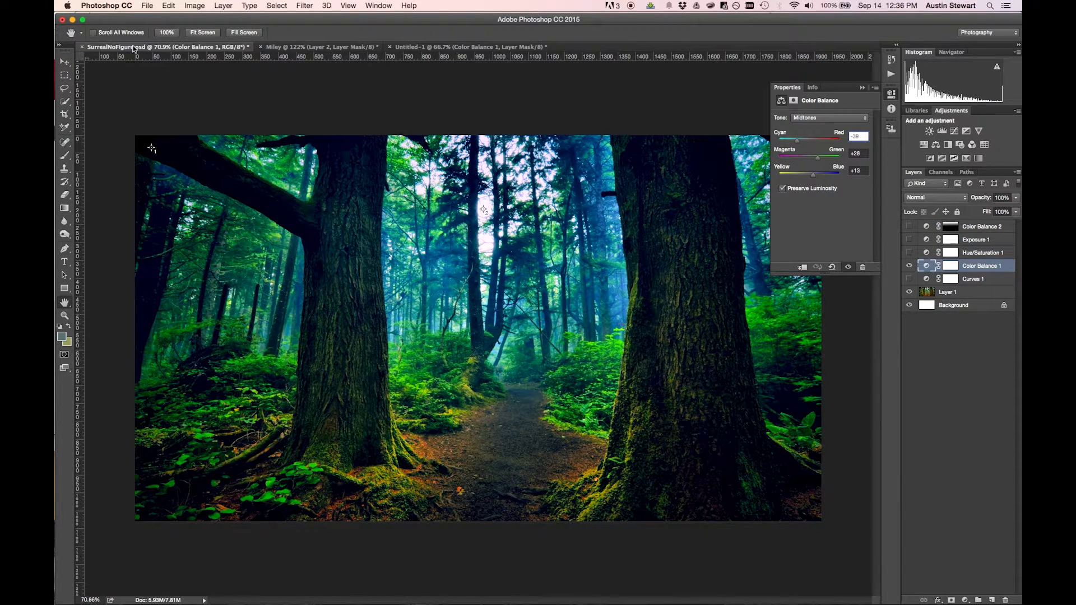
click(428, 47)
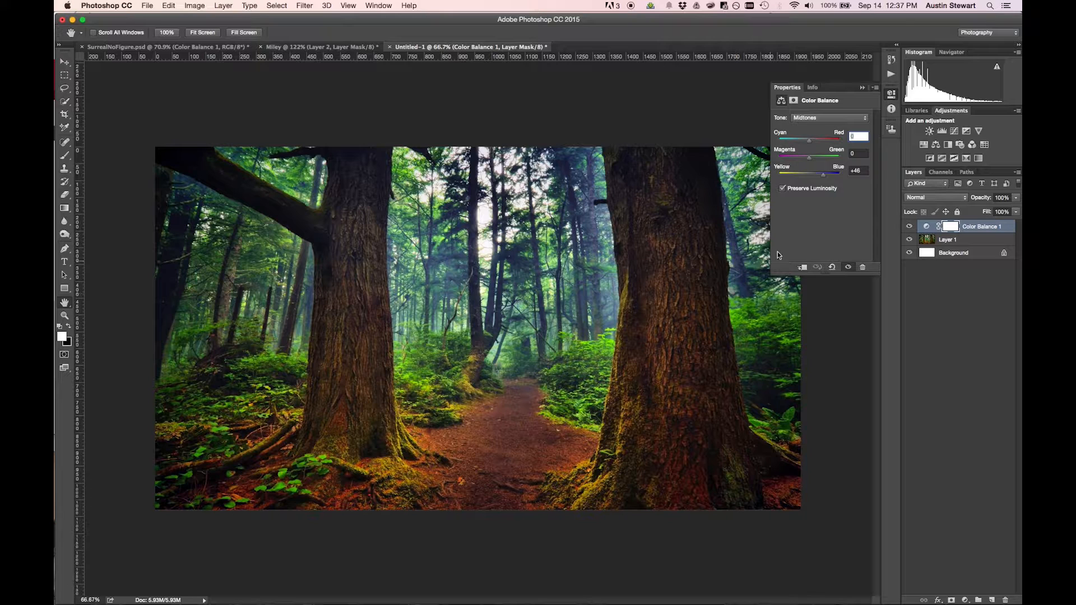
click(807, 143)
mouse_move(807, 143)
mouse_down()
mouse_move(796, 142)
mouse_move(816, 161)
mouse_up()
click(809, 160)
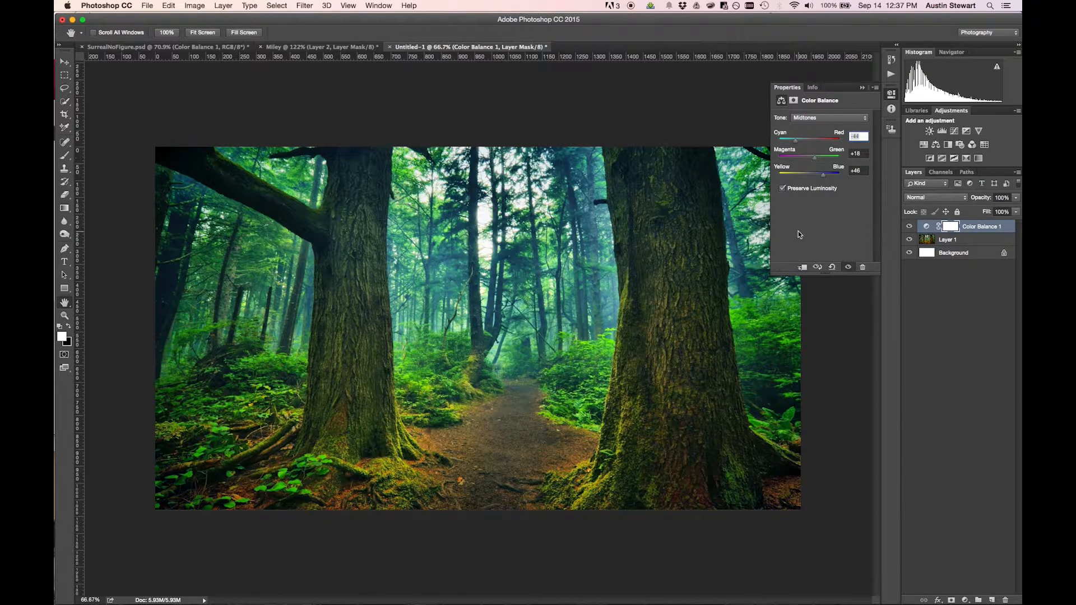
Shift the Color Balance layer's shadows toward blue and cyan.
click(806, 119)
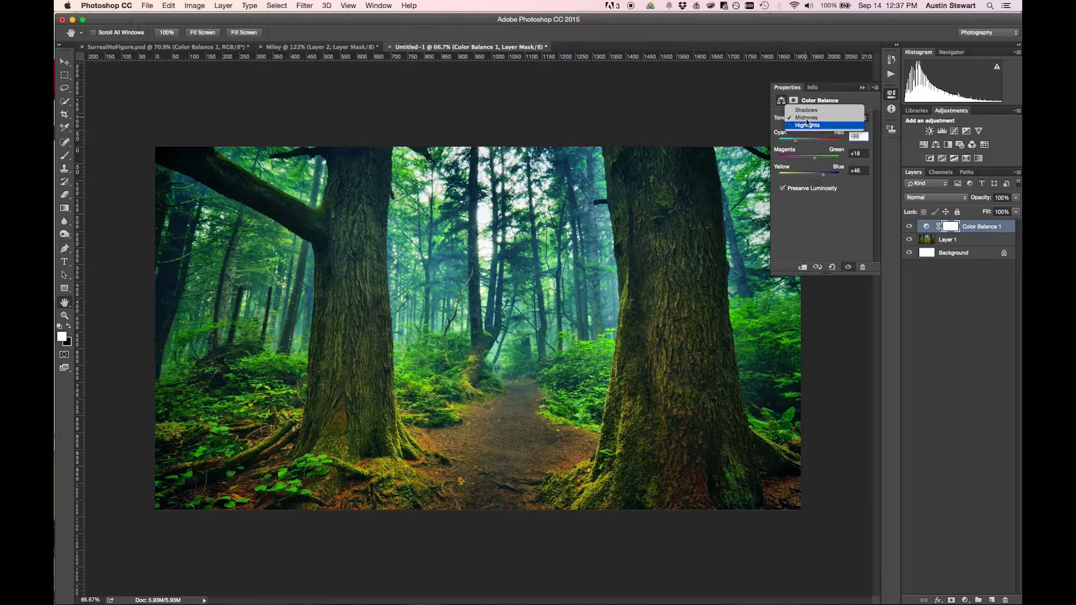
click(810, 110)
drag(810, 175, 796, 144)
drag(800, 146, 805, 147)
Set the Color Balance highlights to Cyan–Red -23, Magenta–Green -18 and Yellow–Blue +44, comparing Preserve Luminosity off and on and leaving it on.
click(813, 118)
click(812, 131)
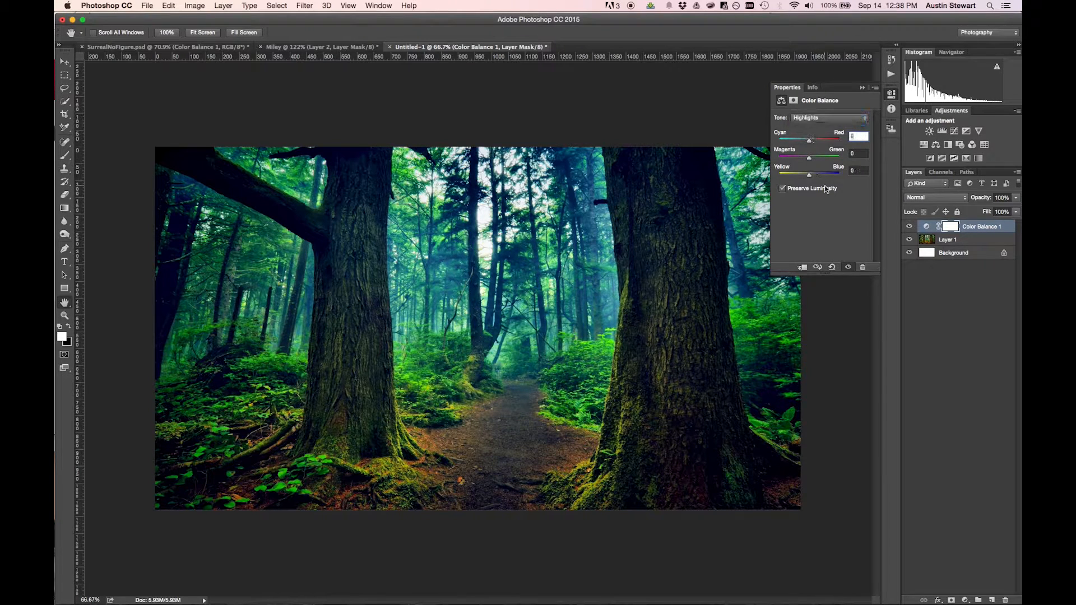
drag(809, 143, 802, 142)
click(783, 188)
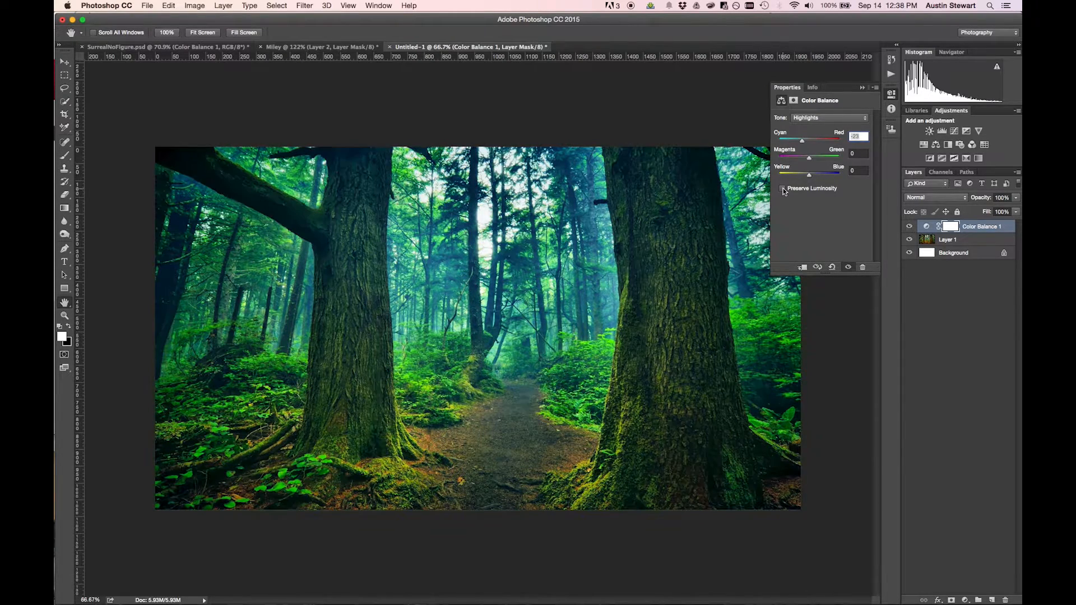
click(783, 189)
click(783, 188)
click(783, 189)
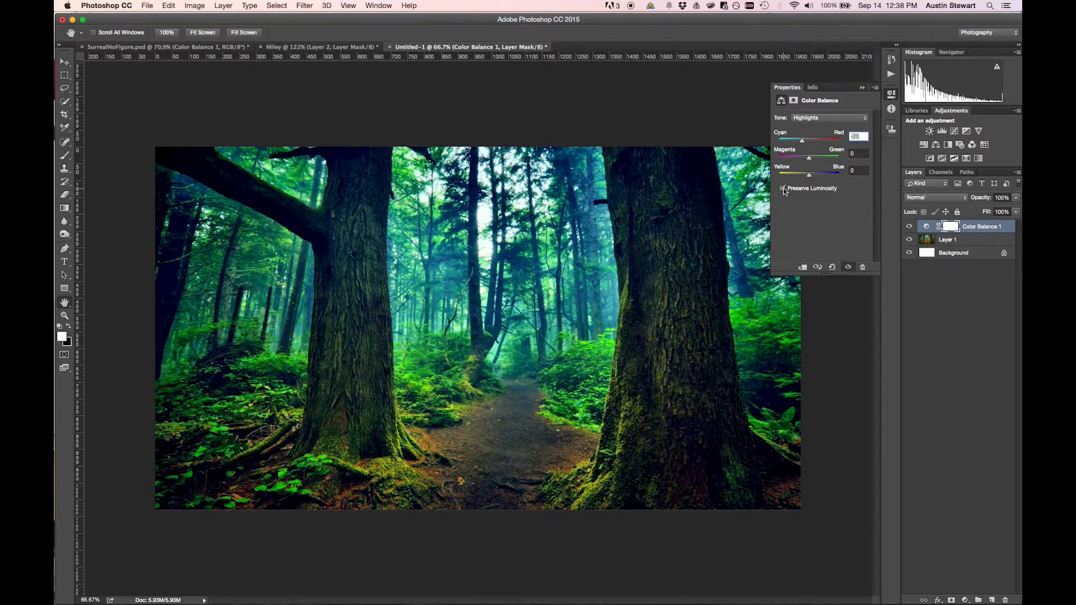
mouse_move(810, 178)
mouse_down()
mouse_move(823, 178)
mouse_move(804, 158)
mouse_up()
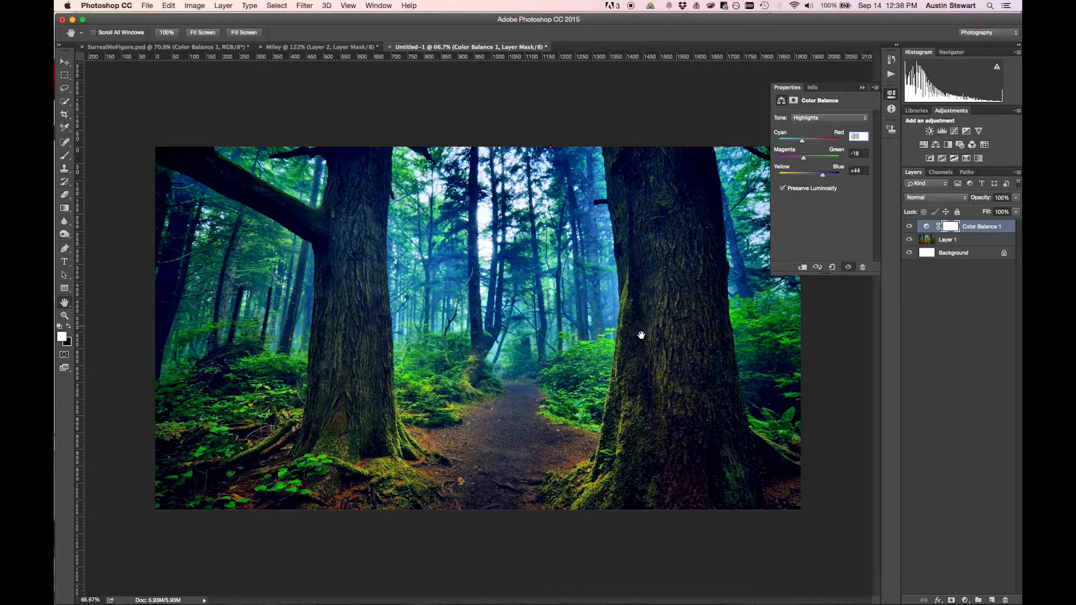
Review the Color Balance midtones in Untitled-1 and the midtone, highlight and shadow settings of Color Balance 1 in SurrealNoFigure.psd.
click(816, 116)
click(819, 119)
click(812, 117)
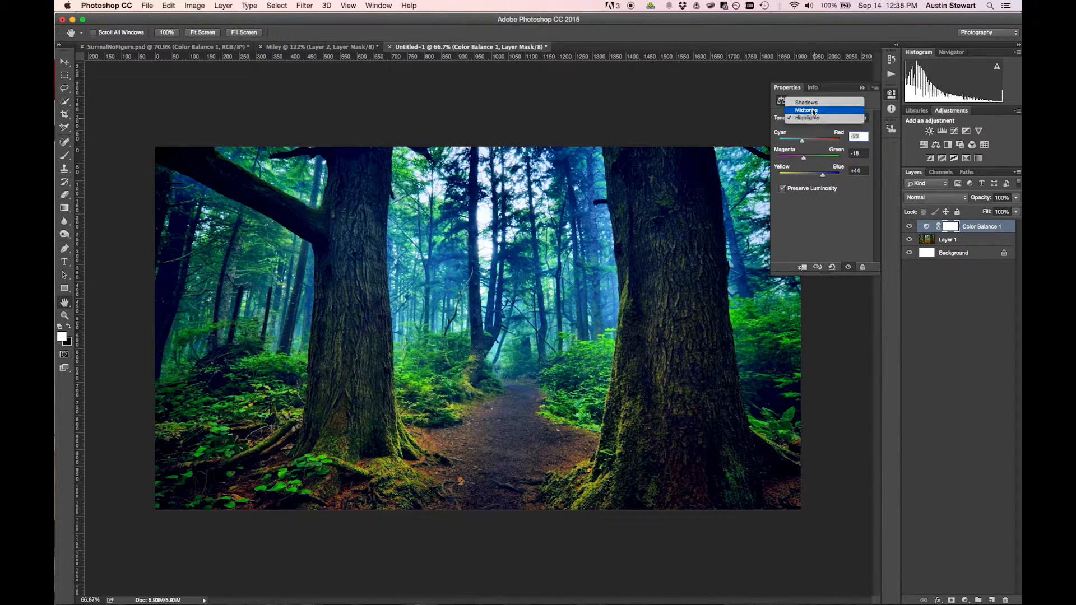
click(811, 109)
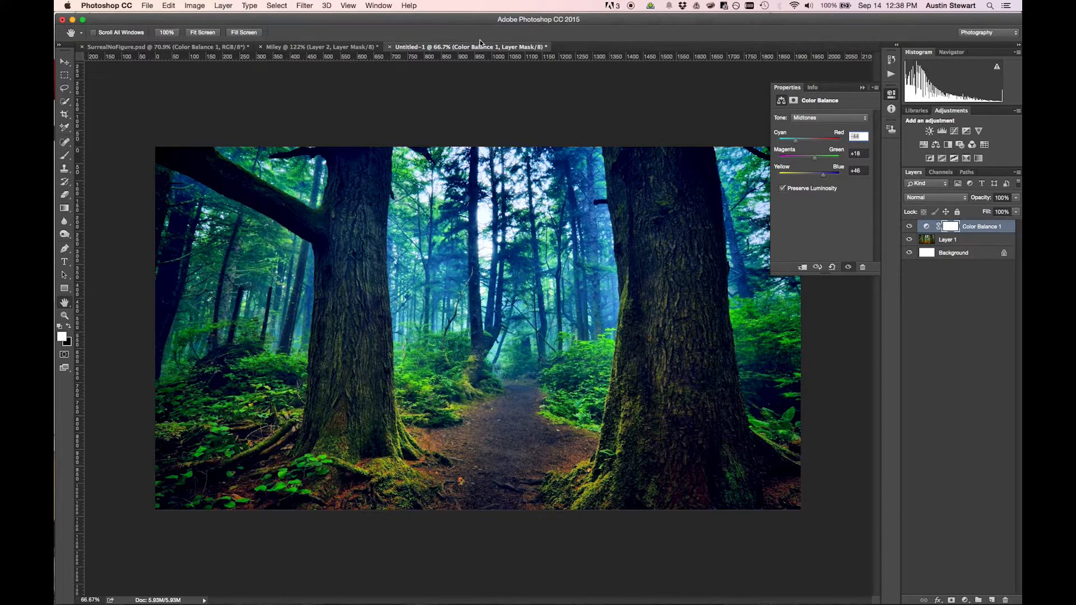
click(191, 48)
key(super+a)
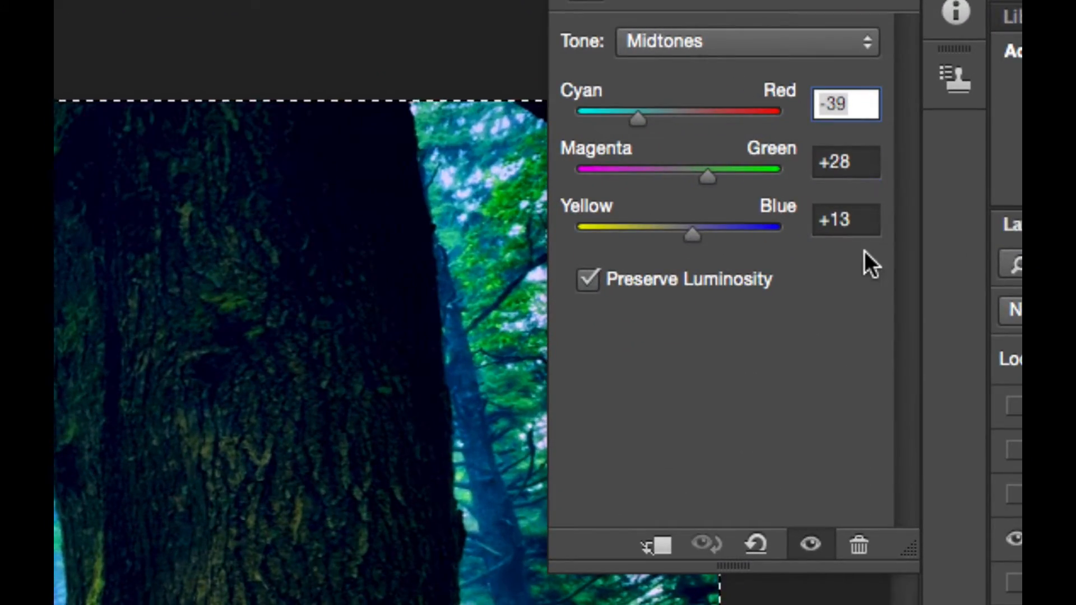
click(660, 41)
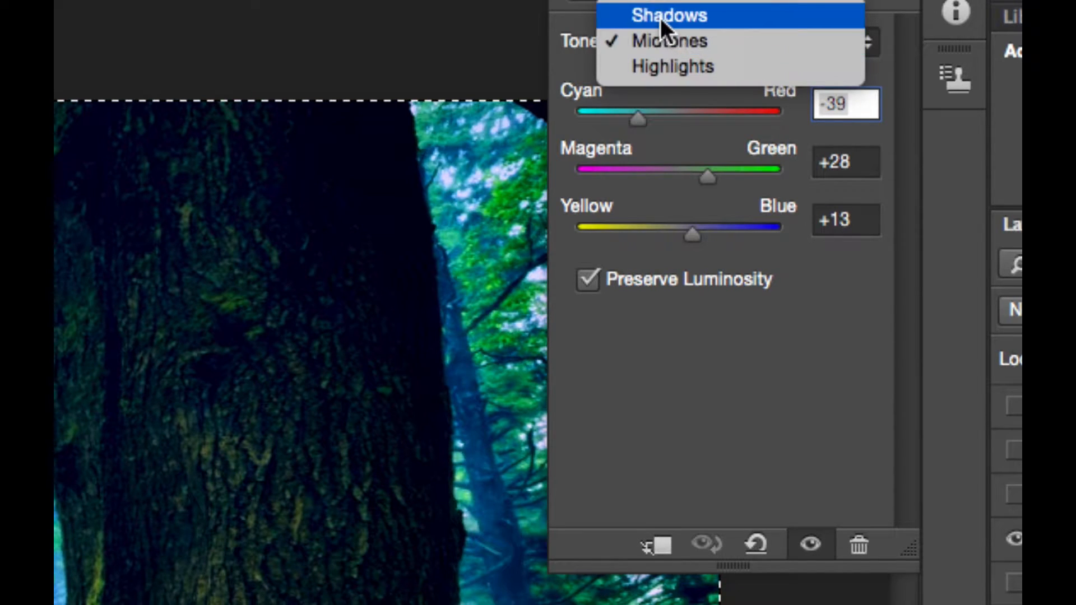
click(660, 17)
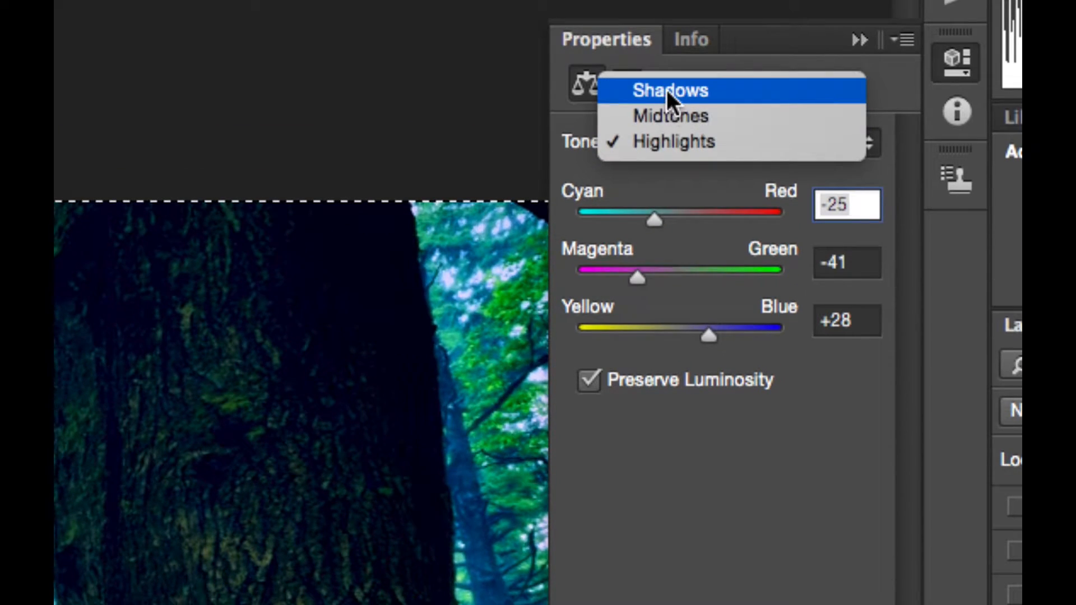
click(668, 93)
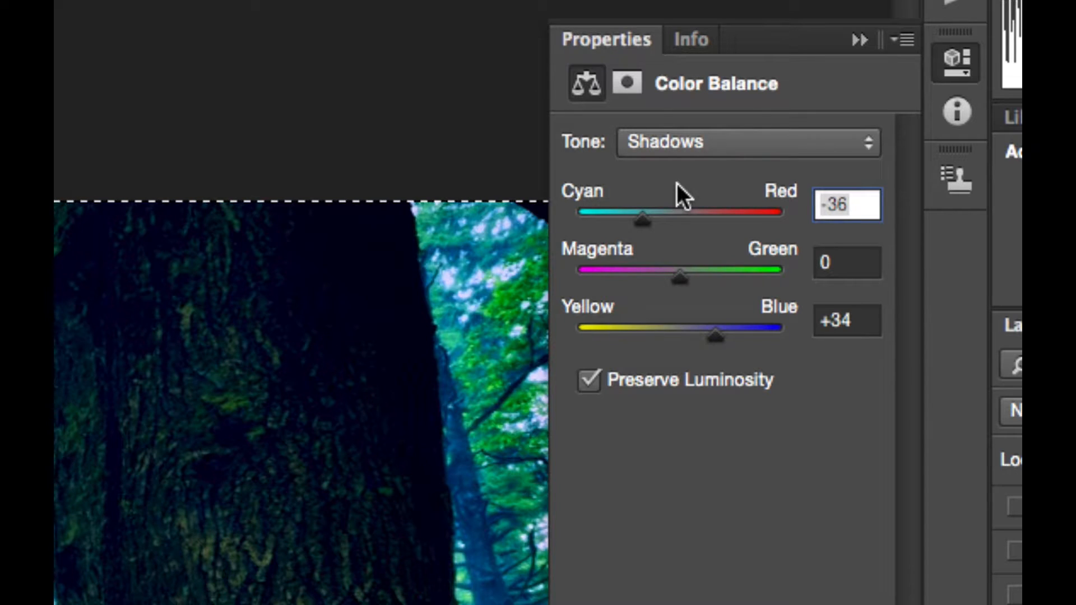
click(677, 140)
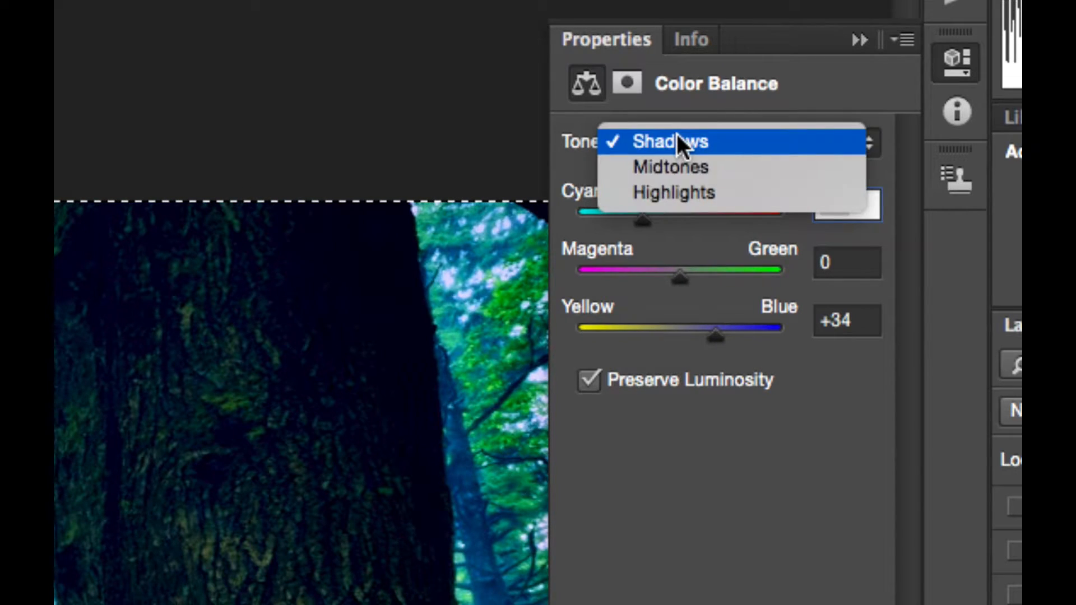
click(679, 185)
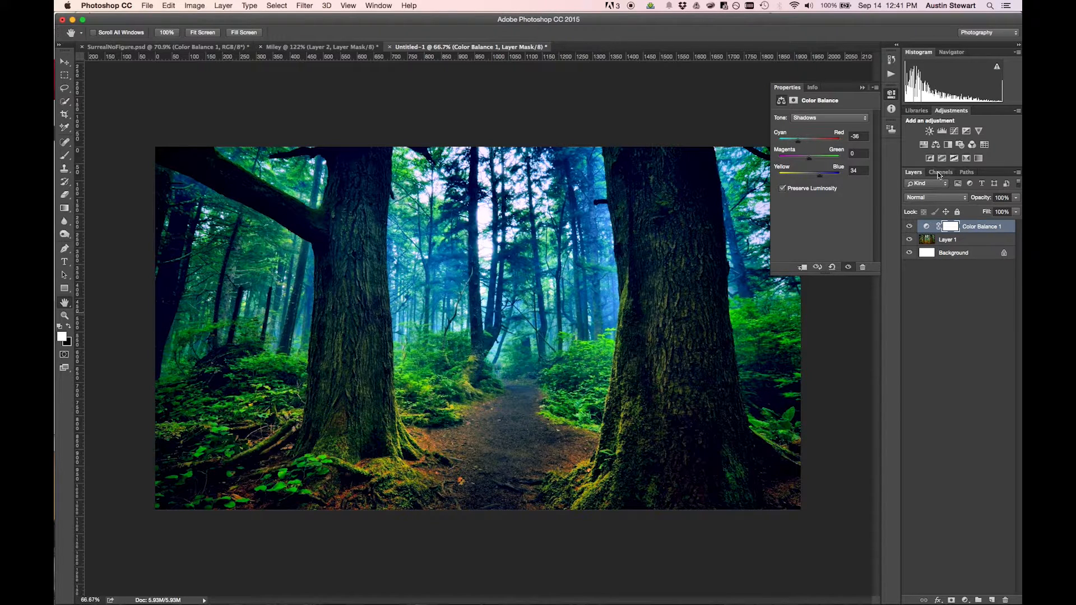
Compare the Untitled-1 image with the Color Balance 1 layer hidden and shown, leaving it shown.
click(909, 227)
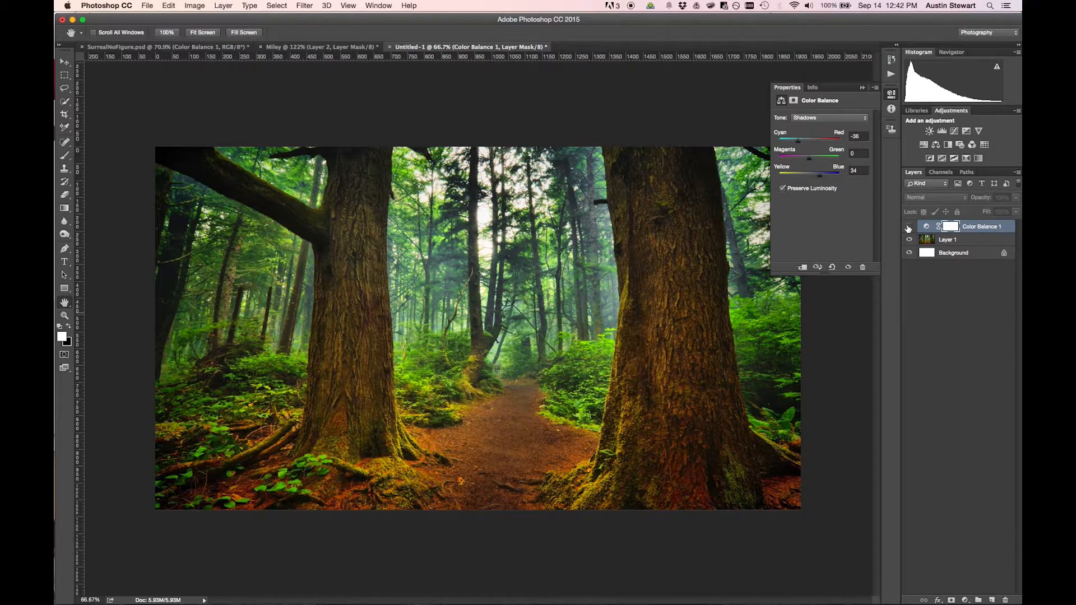
click(909, 227)
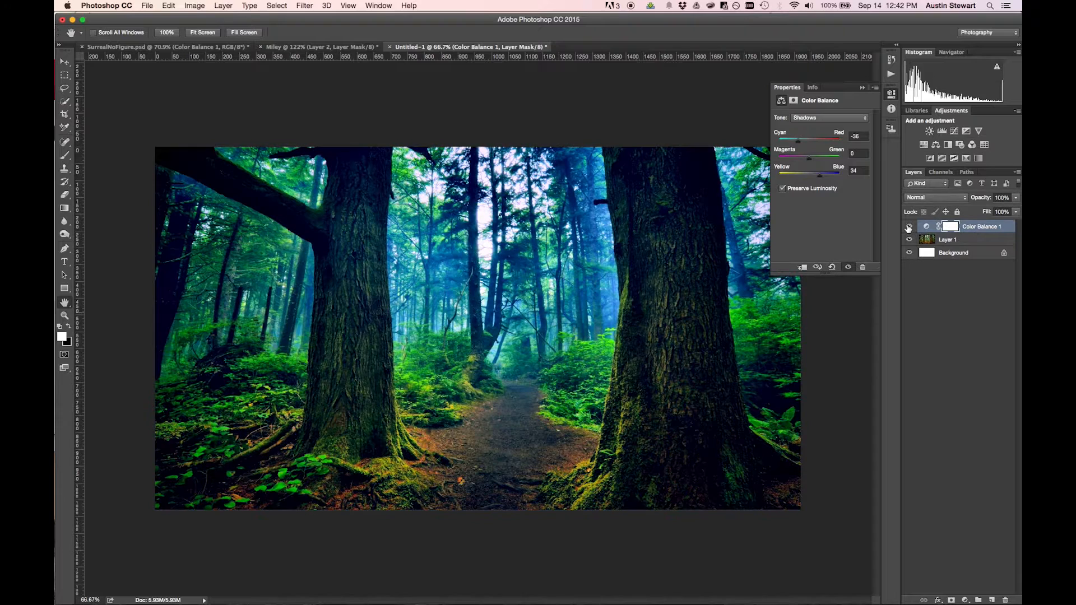
click(909, 226)
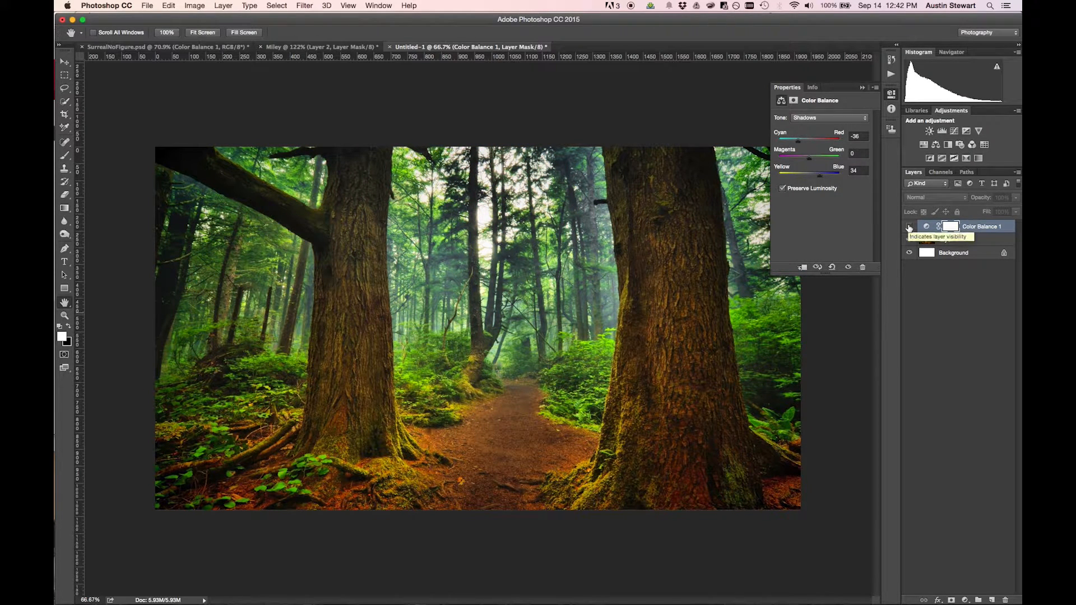
click(909, 227)
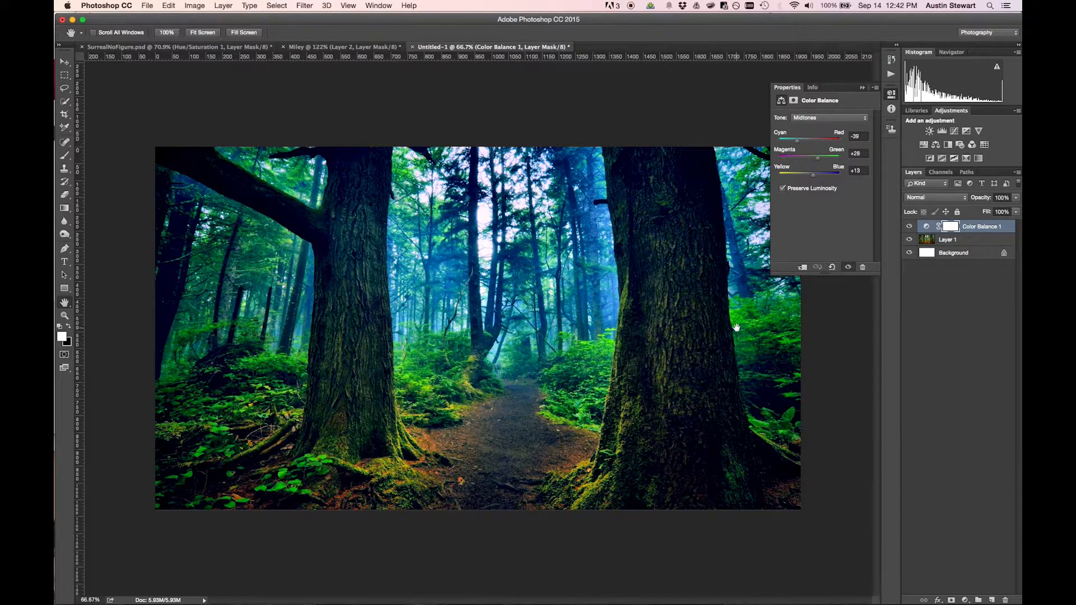
Add a Hue/Saturation adjustment layer above Color Balance 1, try a Hue of -14 and undo that change.
click(924, 145)
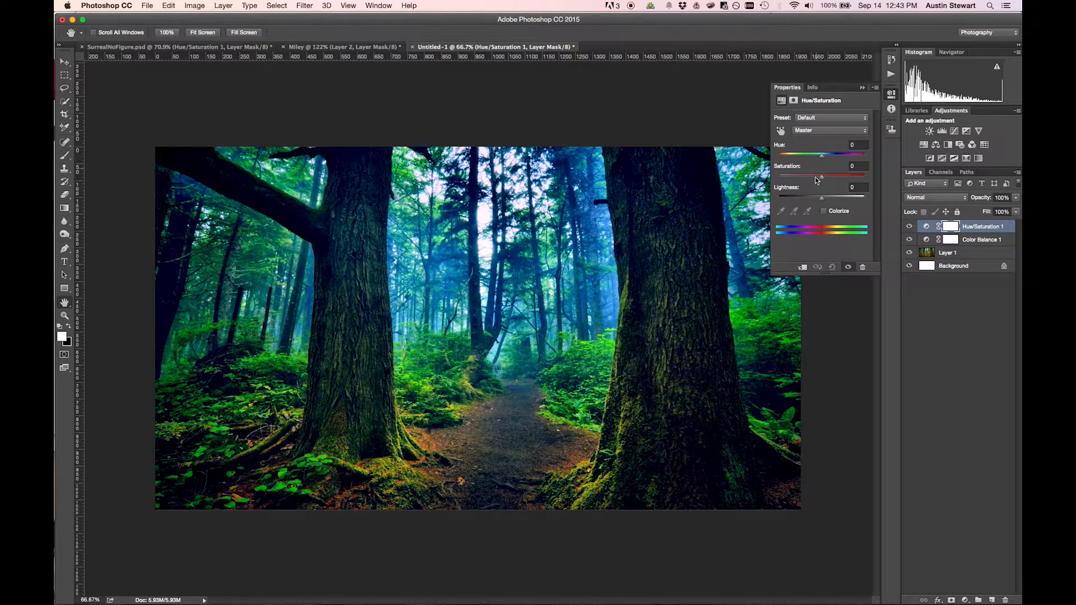
mouse_move(822, 160)
mouse_down()
mouse_move(770, 158)
mouse_move(863, 160)
mouse_move(816, 161)
mouse_up()
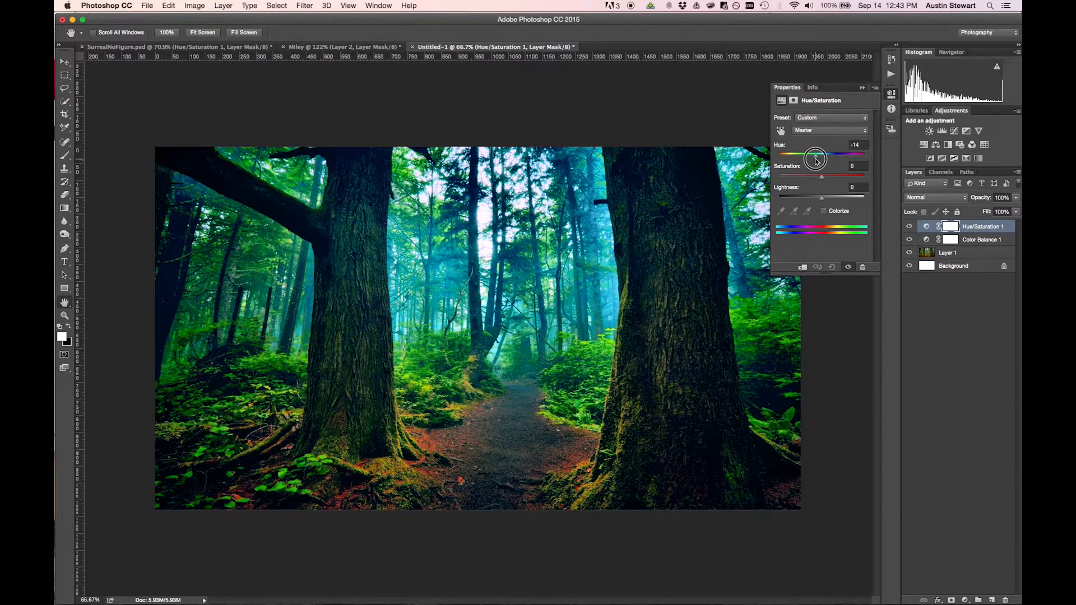
key(super+z)
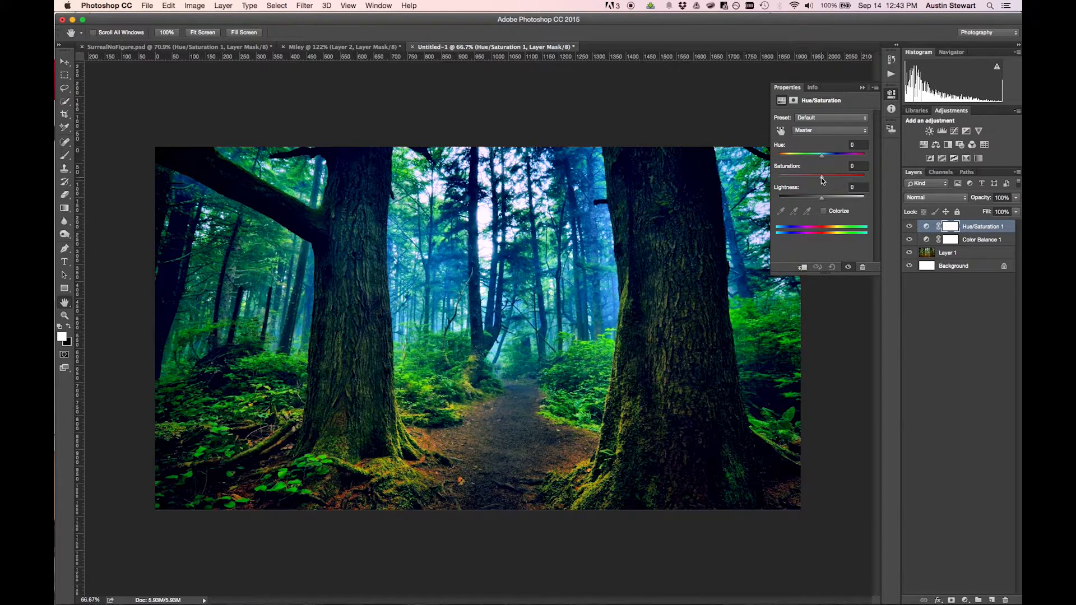
Set the Hue/Saturation layer's Saturation to -56 and Lightness to -15, using SurrealNoFigure.psd as reference.
drag(823, 179, 792, 179)
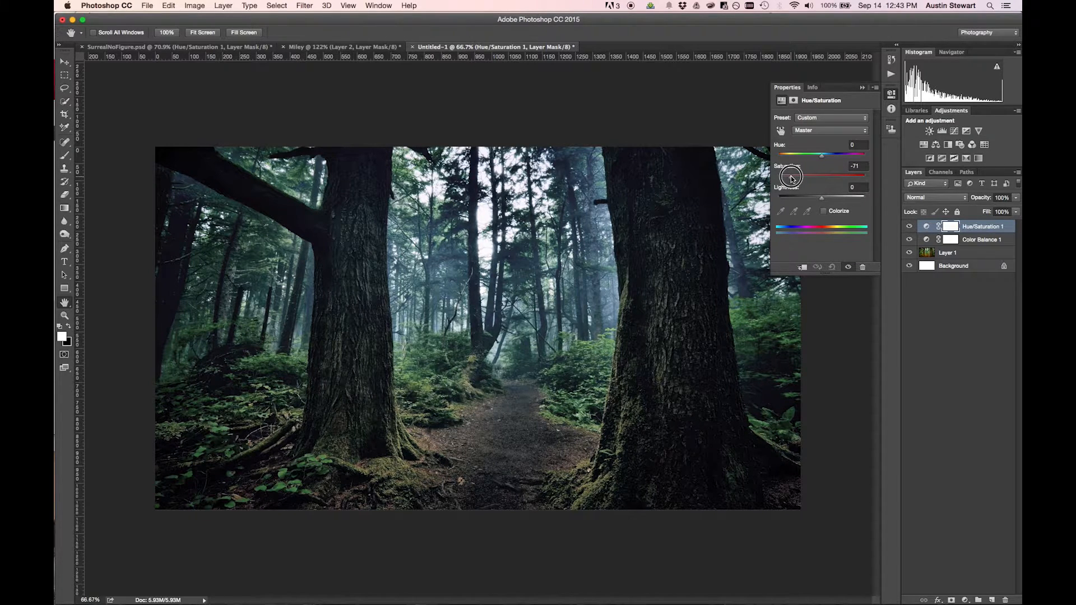
drag(792, 179, 791, 178)
drag(791, 179, 789, 179)
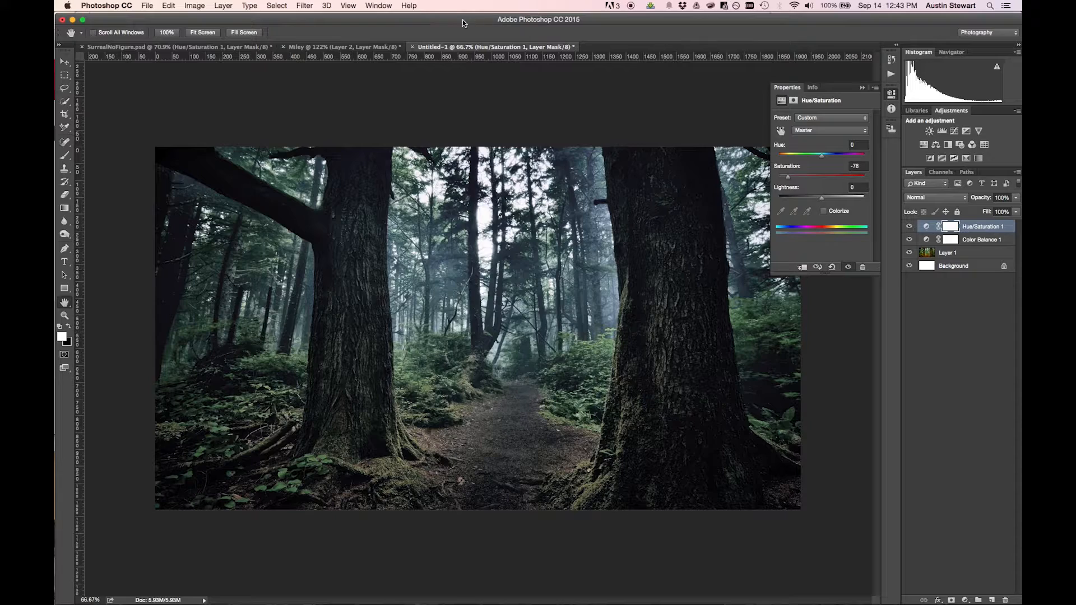
click(162, 49)
drag(788, 177, 799, 184)
mouse_move(822, 197)
mouse_down()
mouse_move(793, 200)
mouse_move(852, 203)
mouse_move(816, 202)
mouse_up()
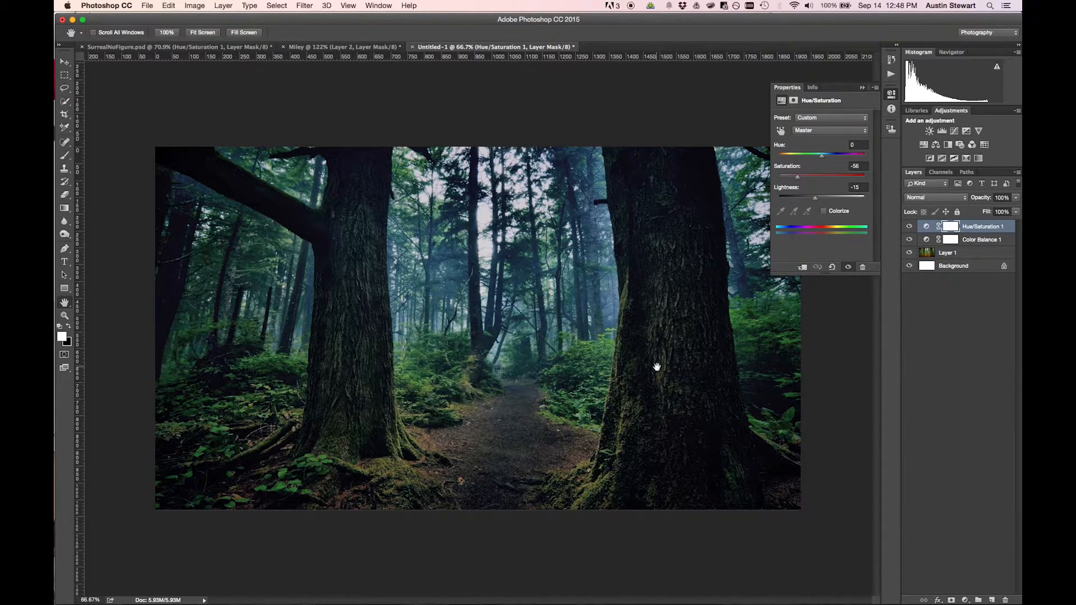
Move the Hue/Saturation 1 layer below Color Balance 1 and make Color Balance 1 the active layer.
drag(987, 228, 987, 245)
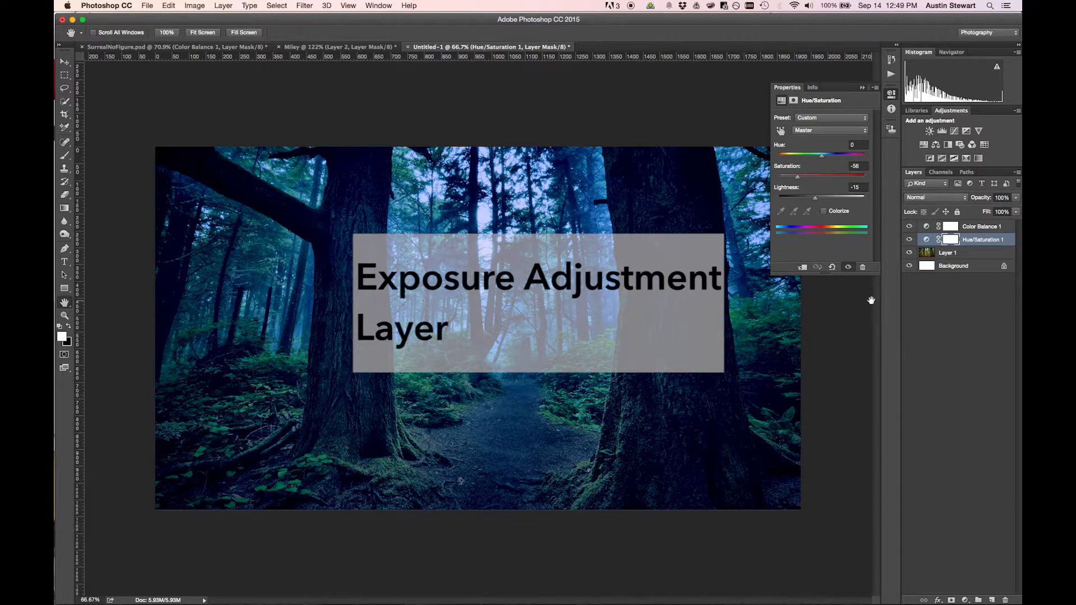
click(991, 227)
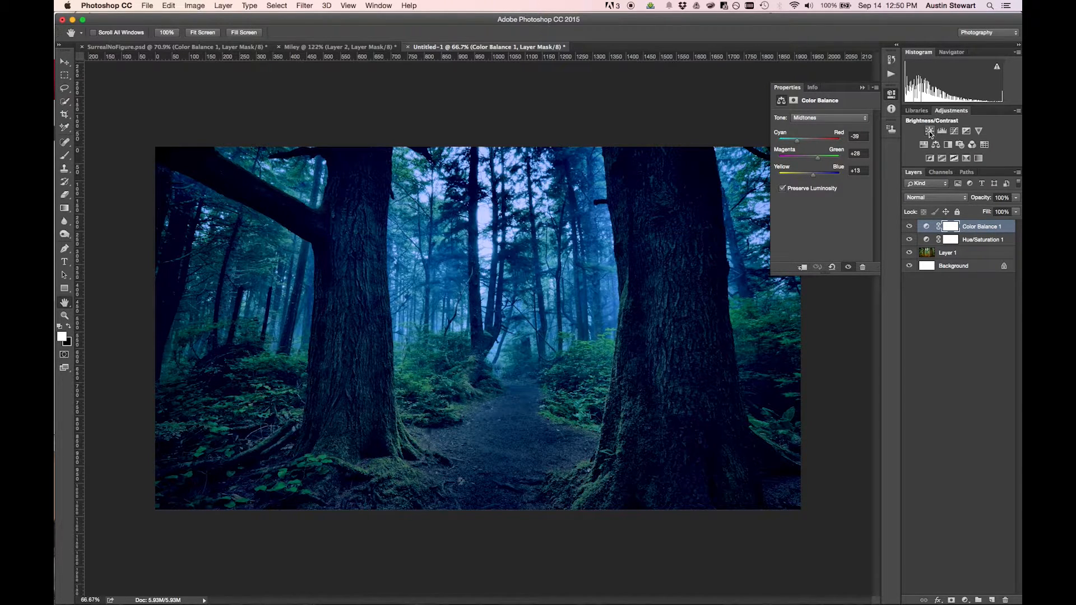
Add an Exposure adjustment layer above Color Balance 1 and set its Gamma Correction to 0.37.
click(967, 131)
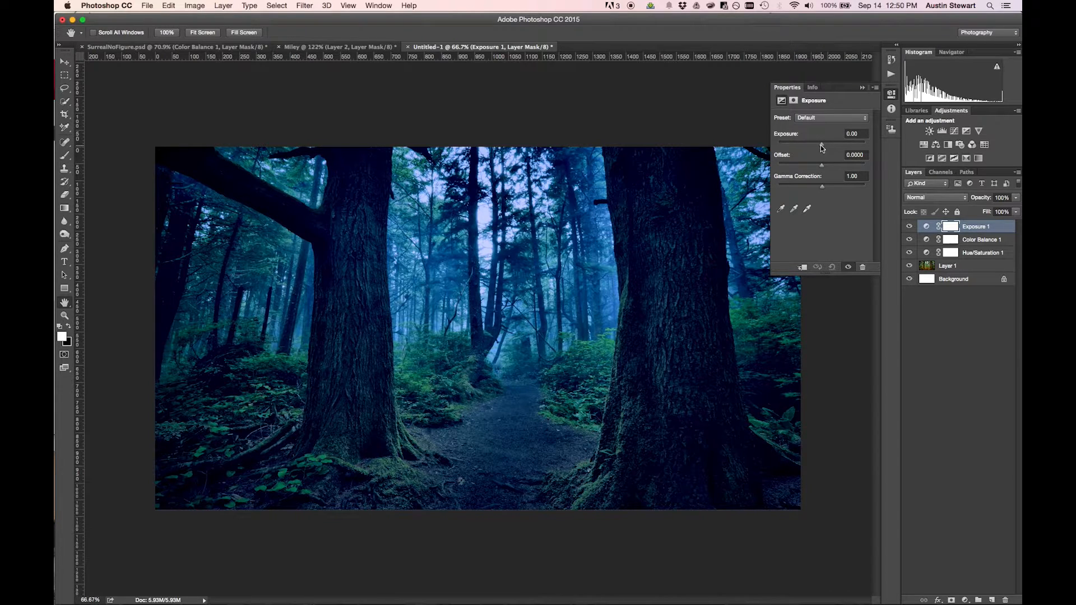
mouse_move(820, 146)
mouse_down()
mouse_move(841, 150)
mouse_move(800, 146)
mouse_move(823, 148)
mouse_up()
drag(824, 191, 849, 188)
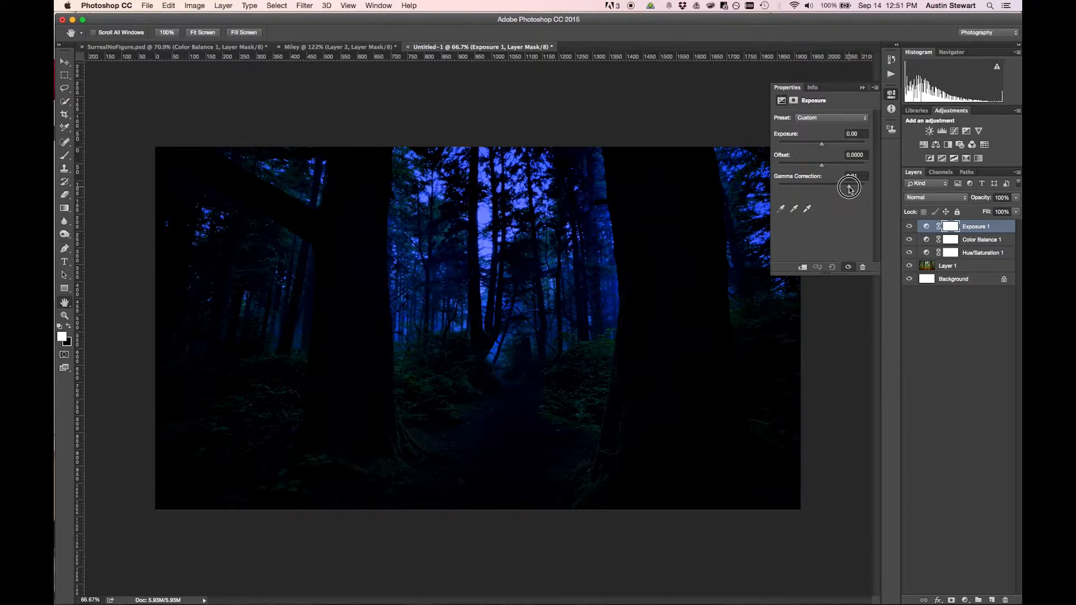
drag(850, 189, 850, 189)
drag(849, 189, 847, 190)
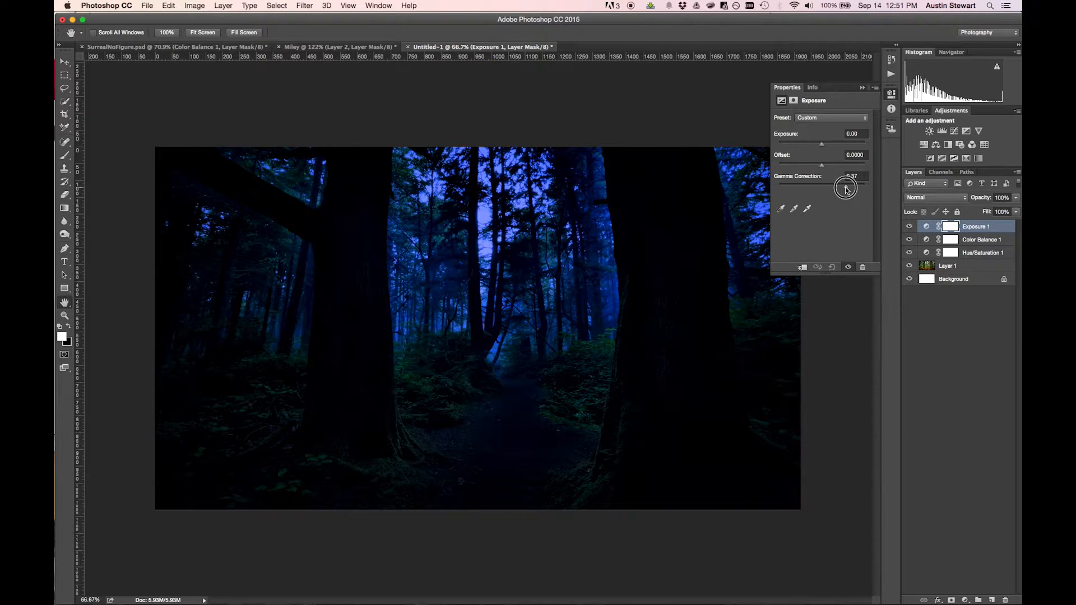
drag(846, 189, 847, 189)
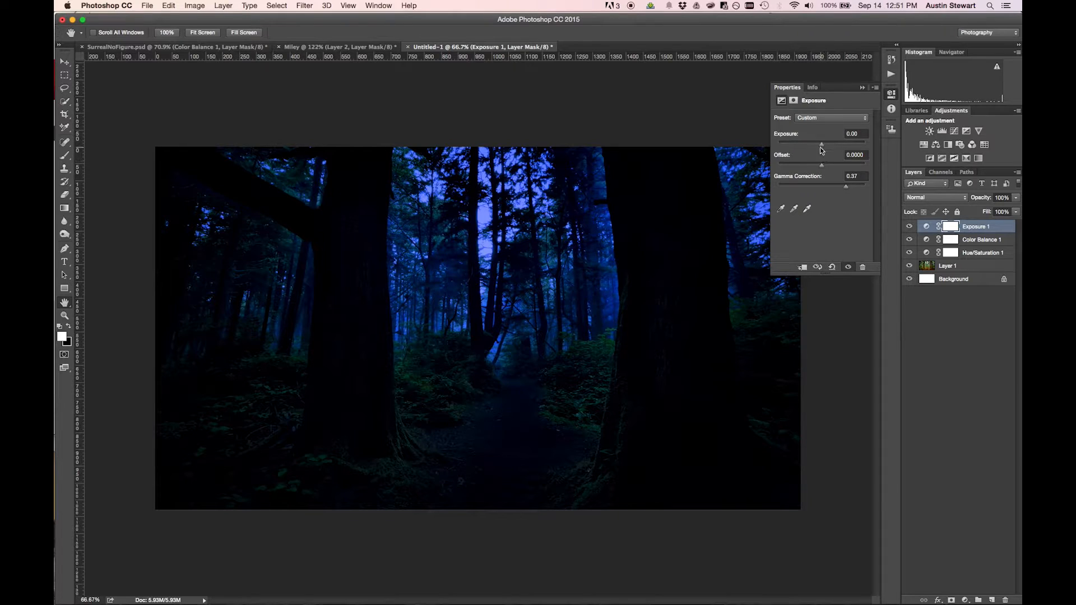
mouse_move(822, 146)
mouse_down()
mouse_move(837, 149)
mouse_move(823, 149)
mouse_up()
Fill the Exposure 1 layer mask with a linear black-to-white gradient running from the image's bottom edge to slightly above its middle.
click(950, 228)
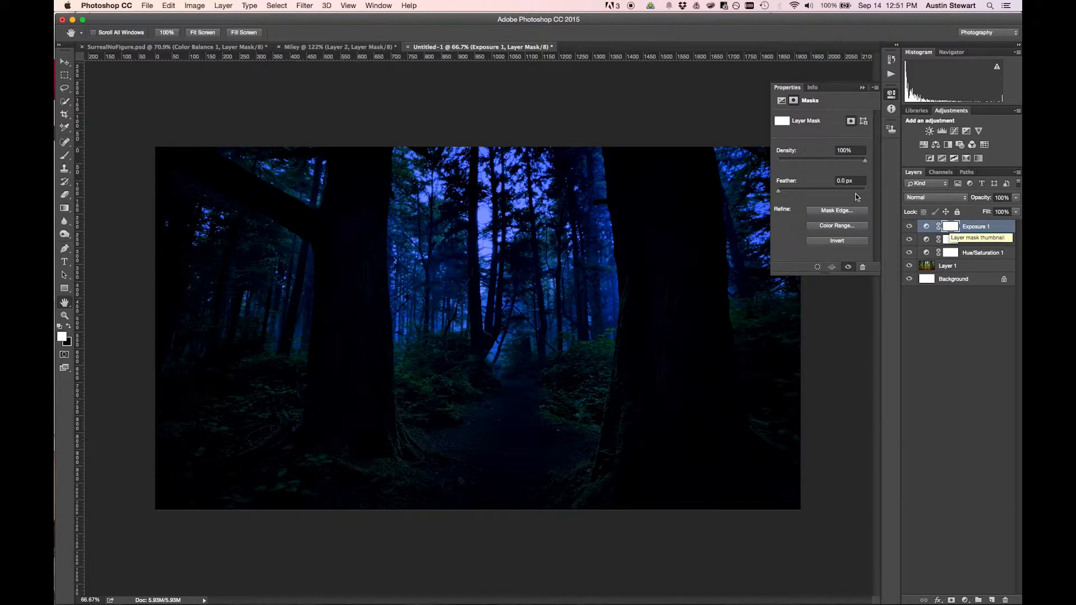
click(64, 209)
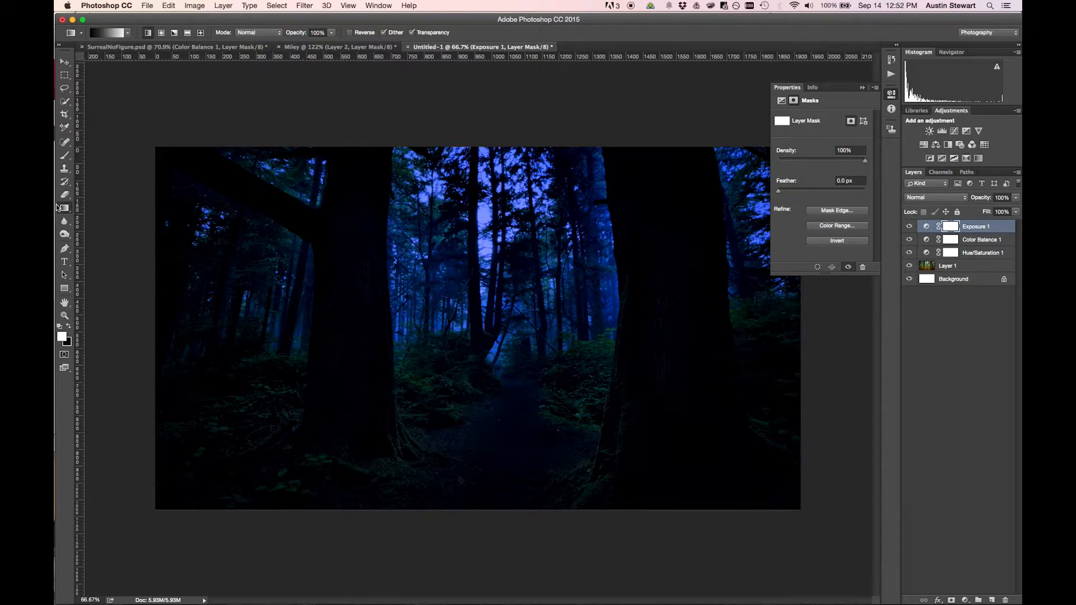
drag(655, 179, 314, 332)
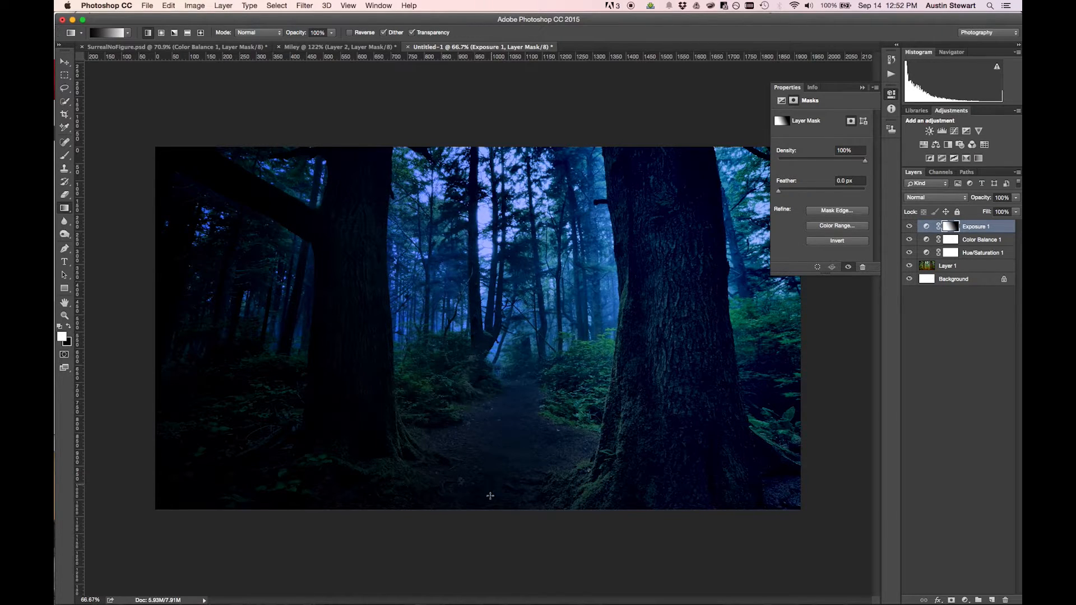
drag(491, 511, 497, 269)
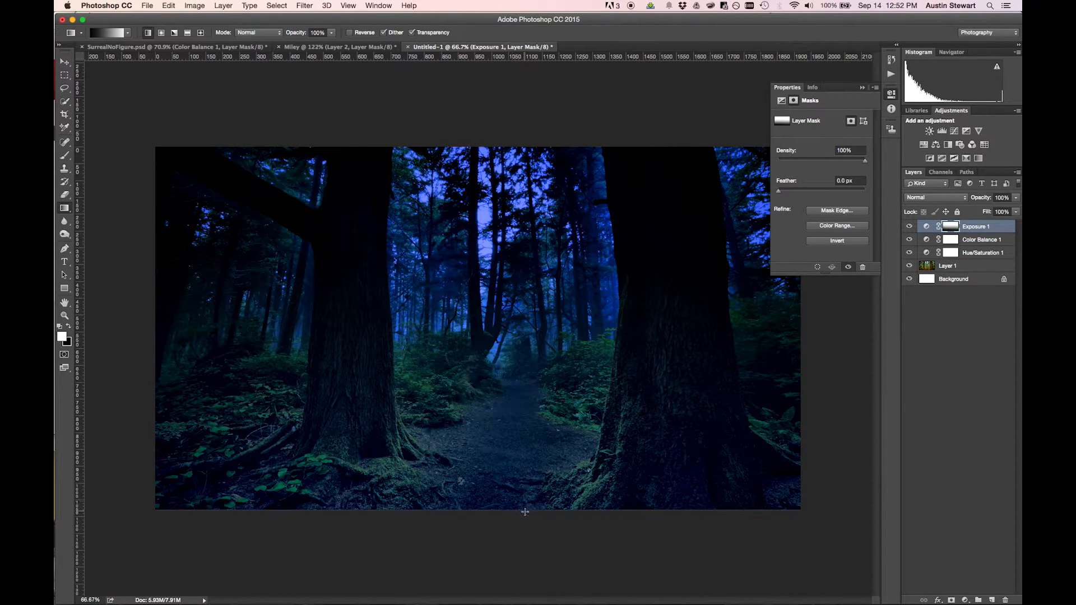
drag(525, 511, 526, 291)
Edit the Black, White gradient so the midpoint between its two color stops sits at 35%.
click(109, 34)
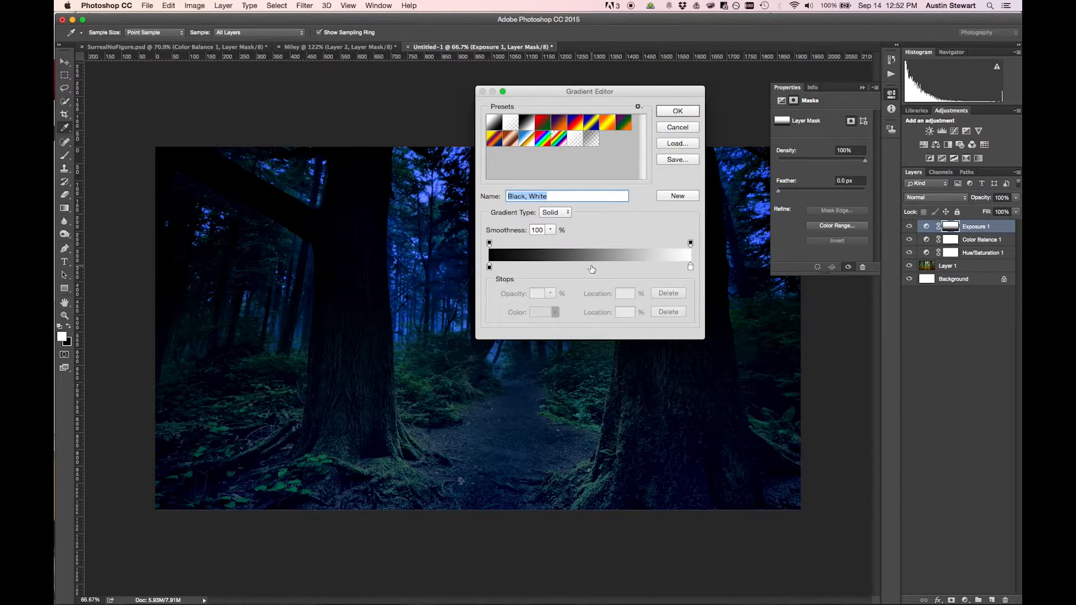
drag(575, 94, 365, 85)
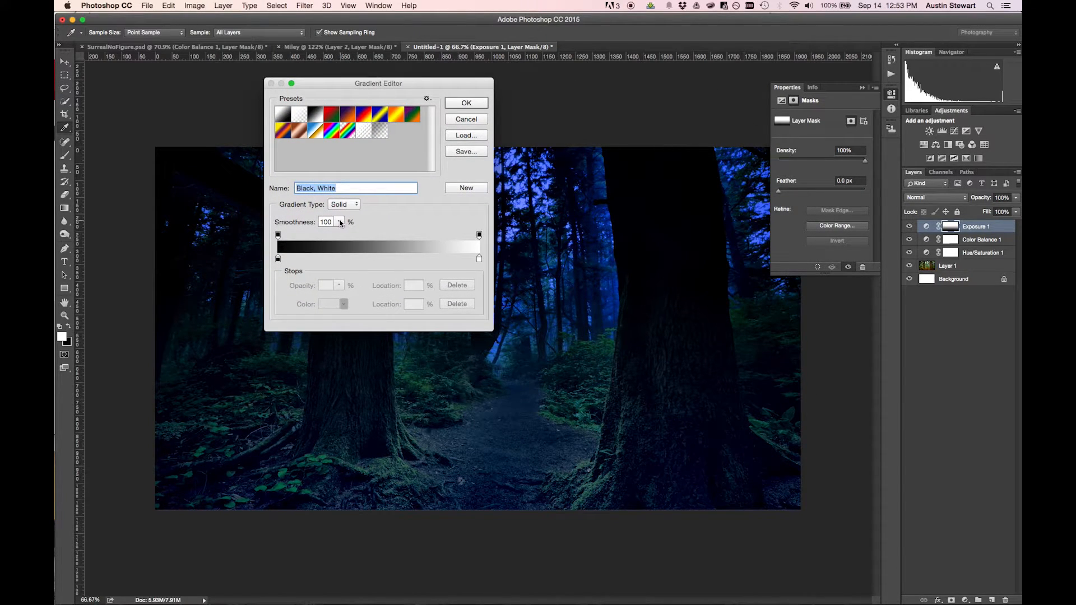
drag(338, 84, 452, 65)
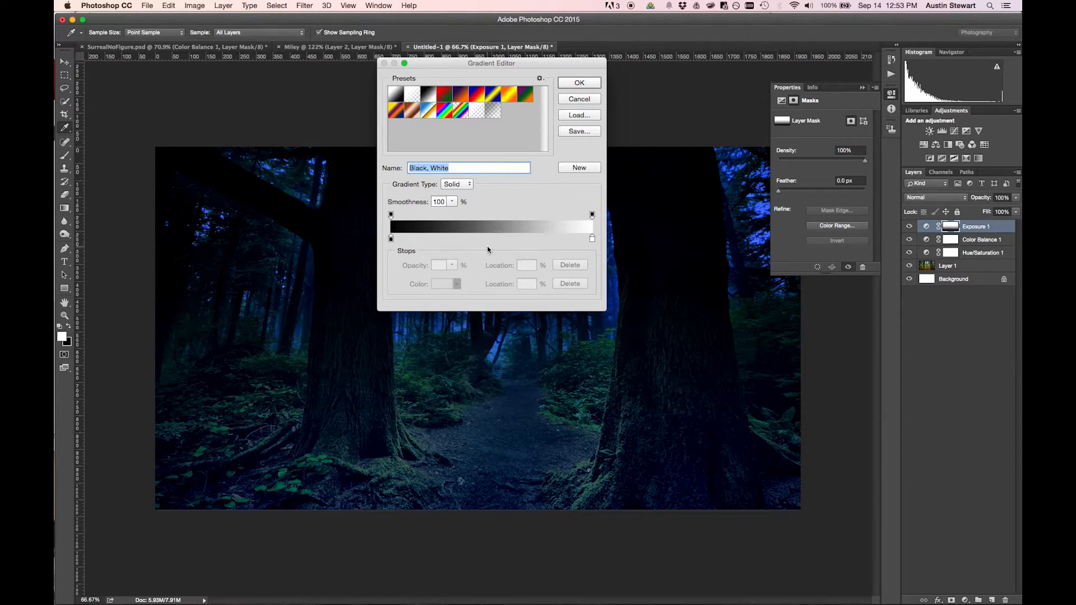
click(592, 215)
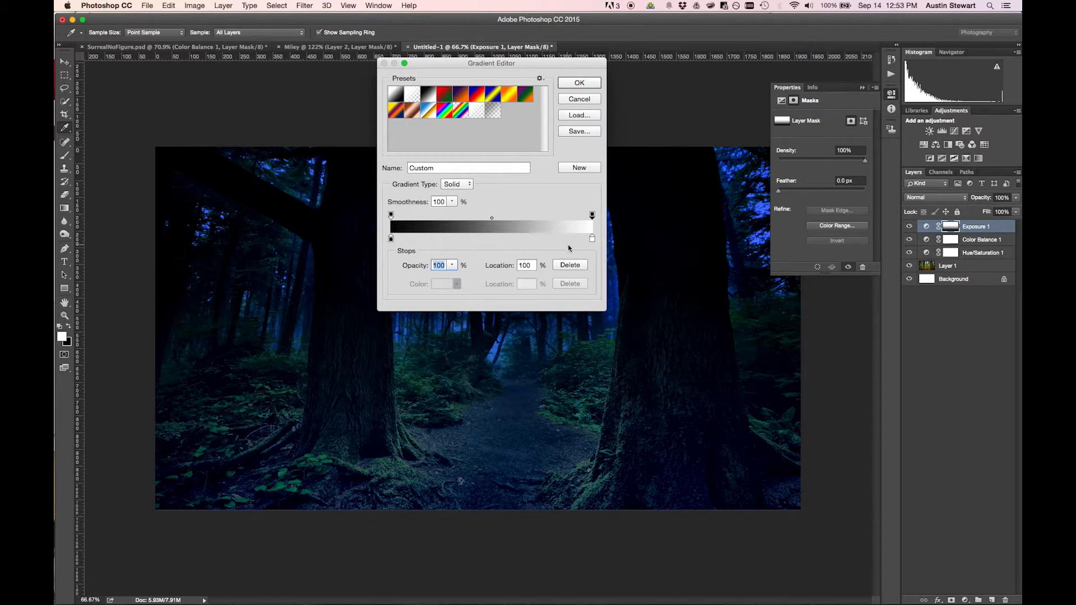
click(593, 239)
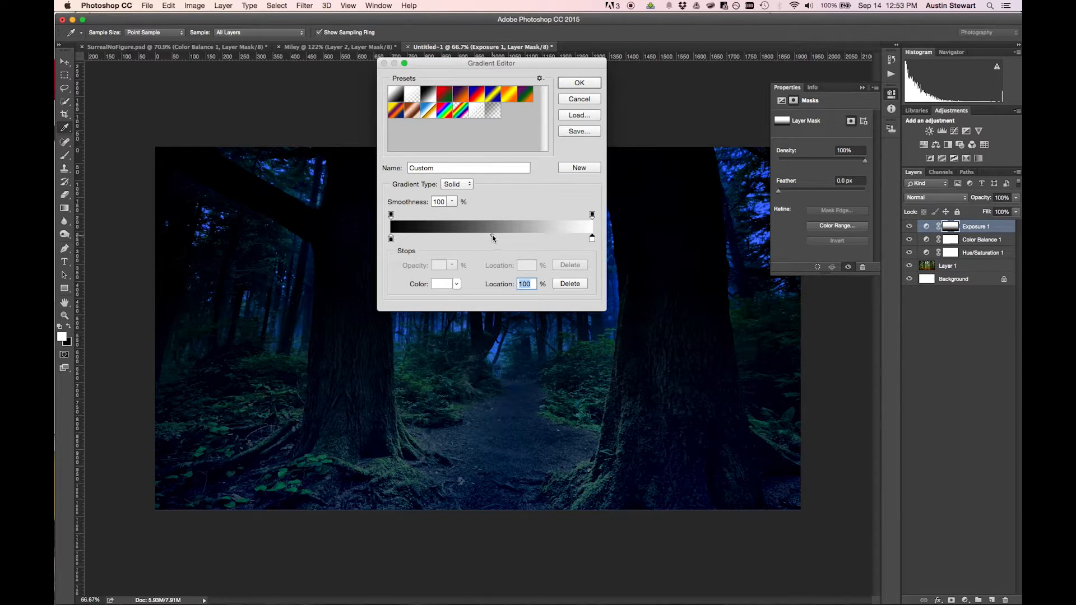
click(391, 215)
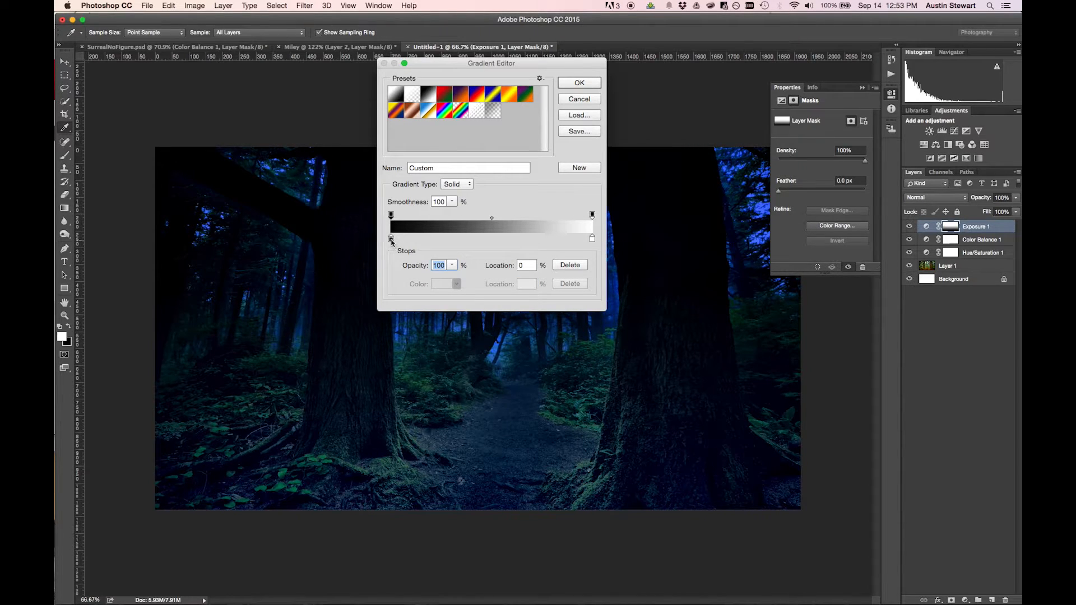
click(392, 240)
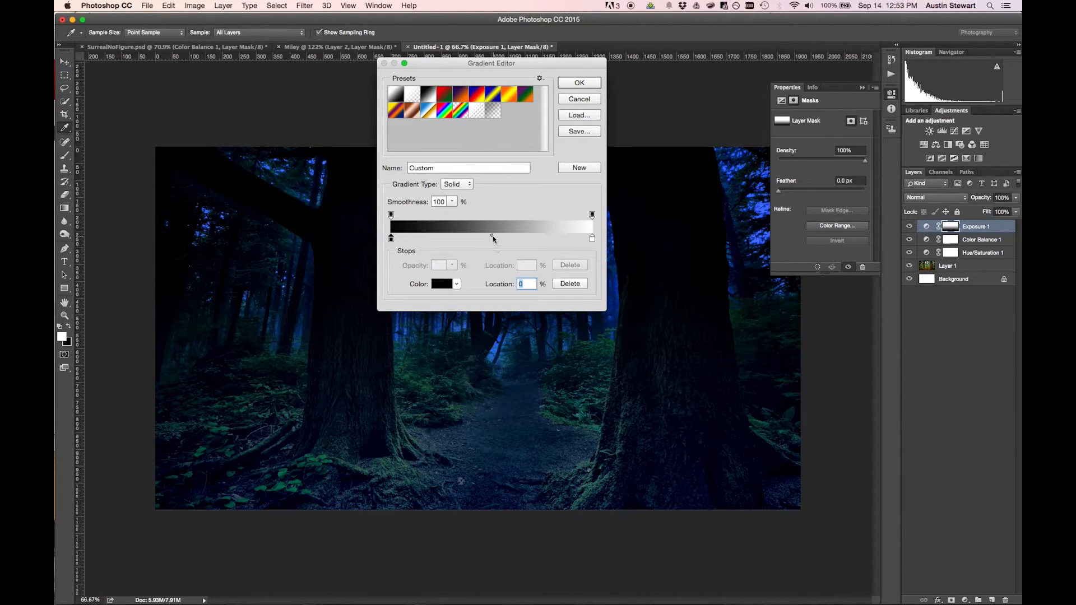
drag(492, 240, 463, 240)
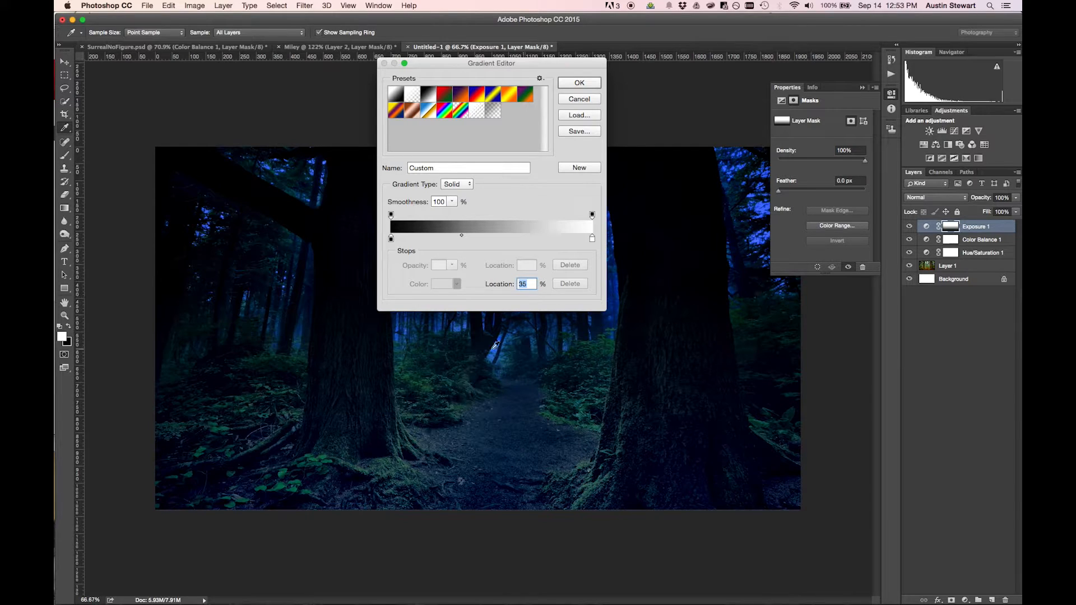
key(Return)
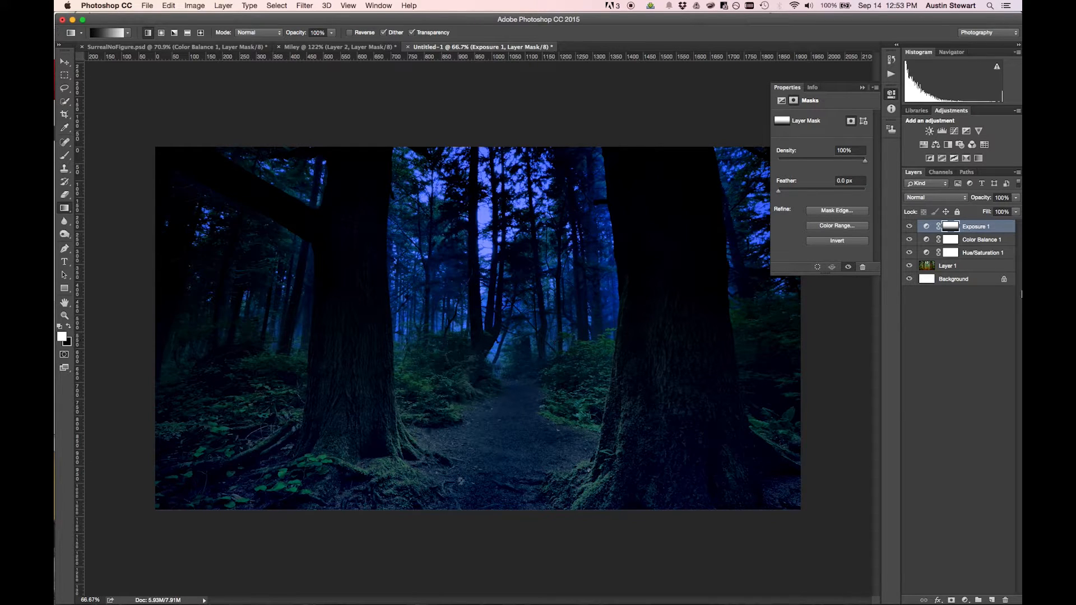
Brush the Exposure 1 mask at 30% opacity over the right tree trunk to bring back its bark detail.
click(949, 226)
click(71, 160)
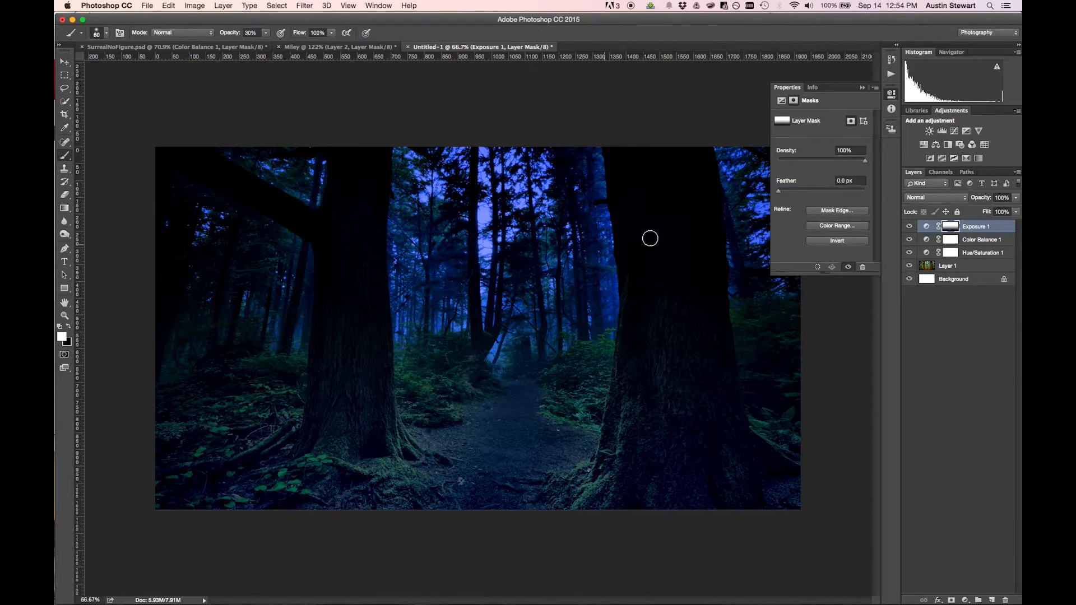
key(bracketright)
key(bracketright)
key(bracketright)
key(bracketright)
key(bracketright)
key(bracketleft)
key(bracketleft)
key(bracketleft)
key(bracketleft)
key(bracketleft)
click(65, 194)
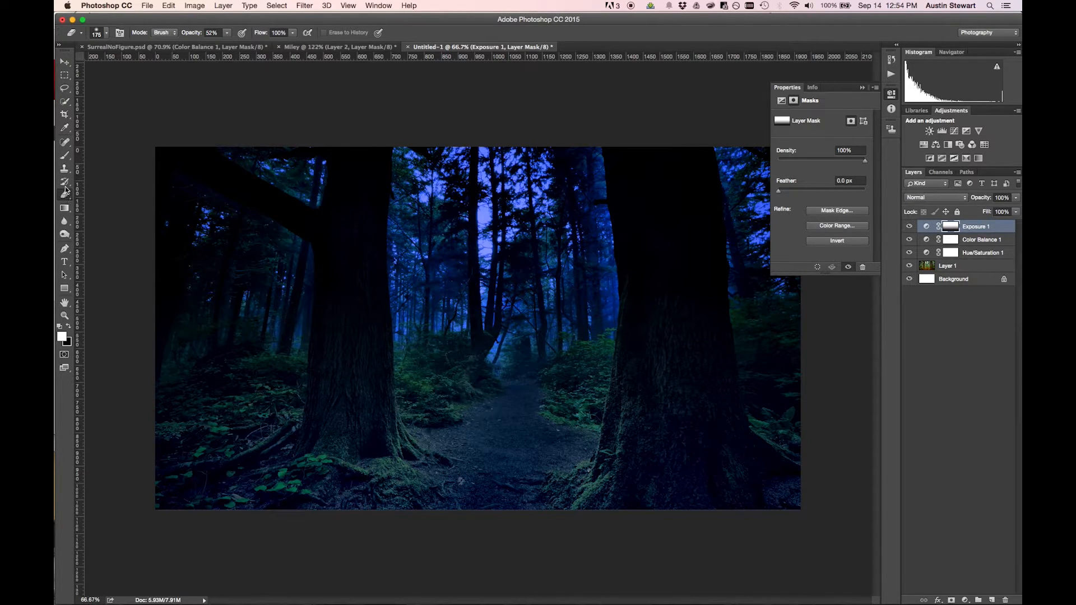
click(65, 156)
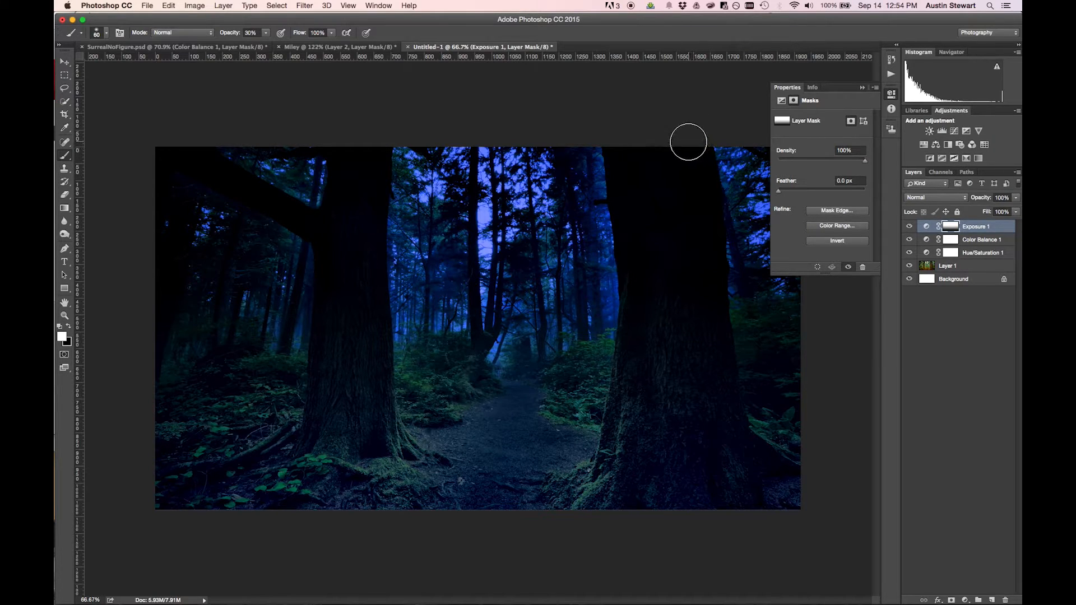
mouse_move(692, 137)
mouse_down()
mouse_move(698, 170)
mouse_move(691, 135)
mouse_move(695, 172)
mouse_move(677, 131)
mouse_move(685, 182)
mouse_move(654, 138)
mouse_move(665, 208)
mouse_move(642, 130)
mouse_move(653, 220)
mouse_move(628, 142)
mouse_move(649, 269)
mouse_move(651, 174)
mouse_move(667, 269)
mouse_move(679, 191)
mouse_up()
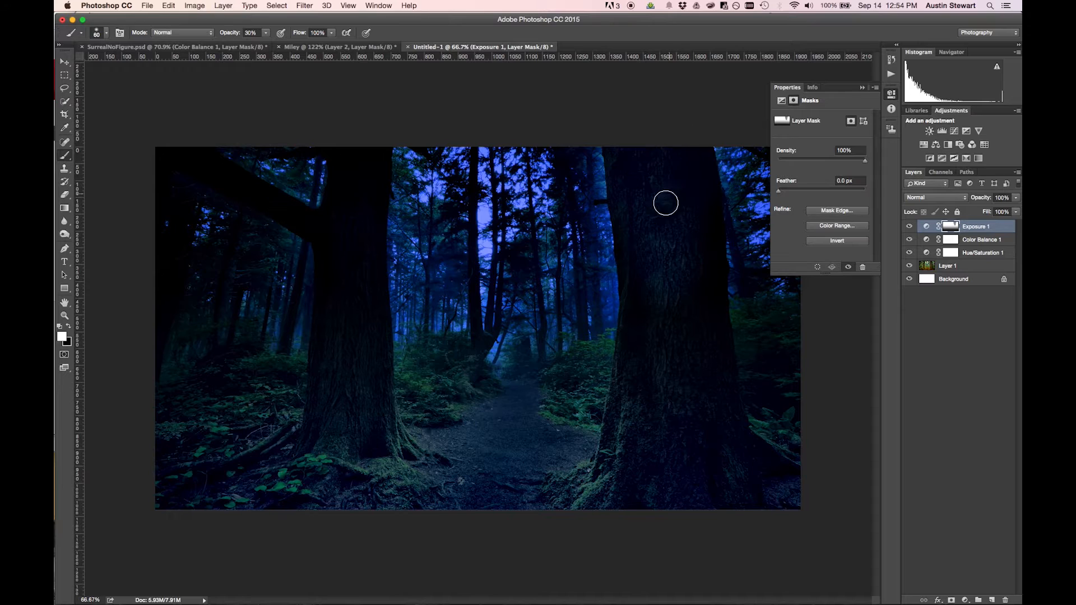
mouse_move(646, 339)
mouse_down()
mouse_move(655, 264)
mouse_move(649, 372)
mouse_move(665, 306)
mouse_move(668, 316)
mouse_up()
mouse_move(676, 359)
mouse_down()
mouse_move(693, 289)
mouse_move(700, 419)
mouse_move(686, 384)
mouse_move(673, 438)
mouse_move(657, 375)
mouse_move(641, 425)
mouse_move(652, 361)
mouse_move(633, 402)
mouse_move(660, 314)
mouse_move(624, 378)
mouse_move(649, 256)
mouse_move(633, 353)
mouse_move(644, 291)
mouse_move(633, 147)
mouse_move(666, 235)
mouse_move(669, 166)
mouse_move(680, 172)
mouse_move(689, 143)
mouse_move(699, 172)
mouse_move(692, 263)
mouse_move(701, 213)
mouse_move(698, 296)
mouse_move(702, 253)
mouse_move(723, 427)
mouse_move(708, 207)
mouse_up()
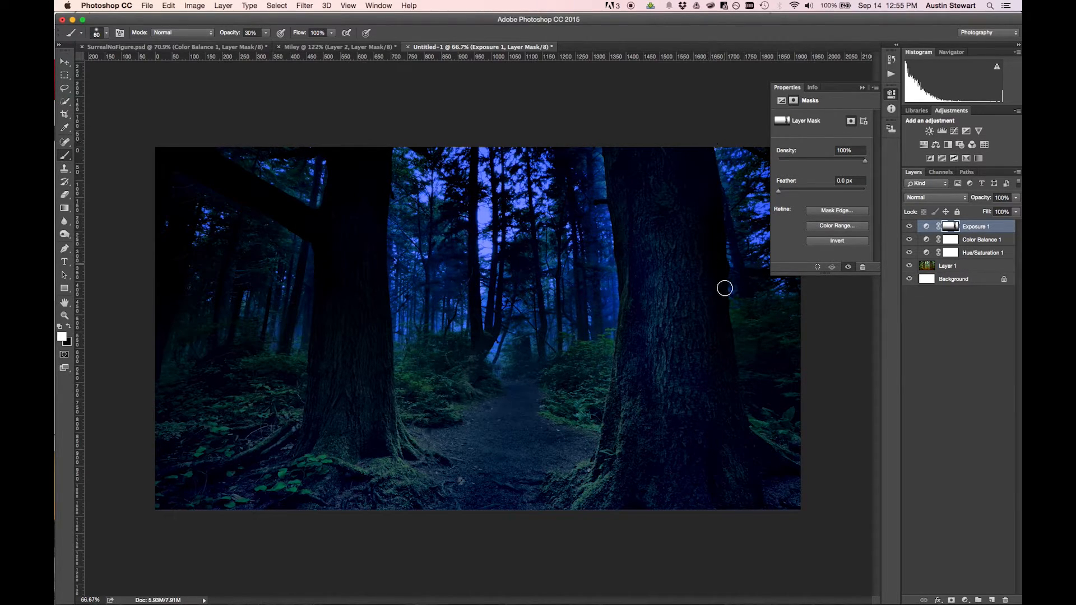
mouse_move(691, 149)
mouse_down()
mouse_move(695, 303)
mouse_move(701, 347)
mouse_move(711, 339)
mouse_move(725, 434)
mouse_move(625, 163)
mouse_move(665, 144)
mouse_move(694, 185)
mouse_move(667, 175)
mouse_move(677, 163)
mouse_move(670, 233)
mouse_move(639, 158)
mouse_move(644, 305)
mouse_move(680, 353)
mouse_move(700, 359)
mouse_move(630, 451)
mouse_move(663, 370)
mouse_up()
click(692, 165)
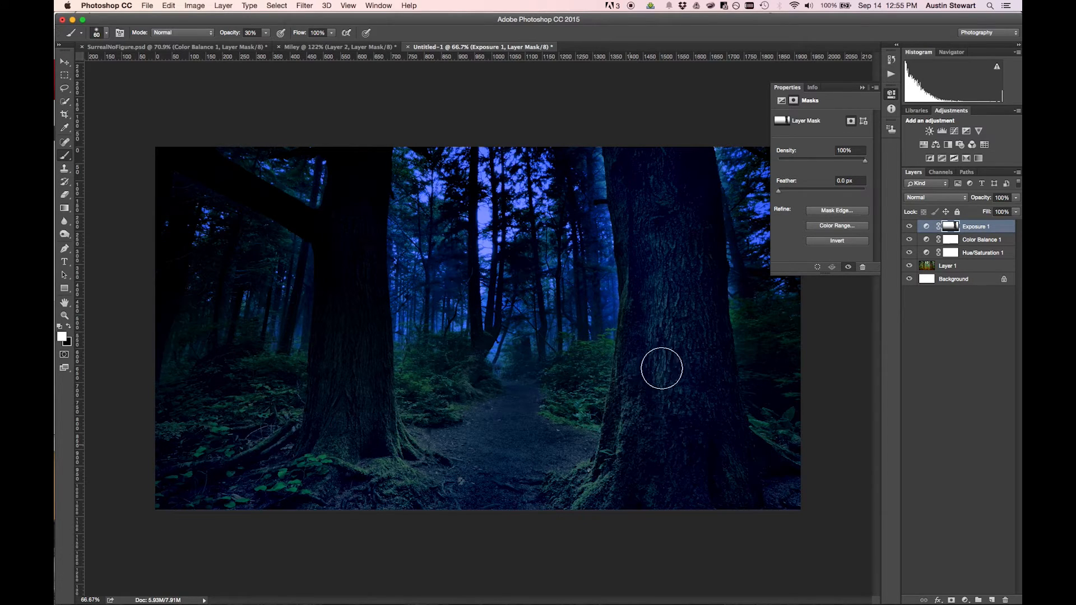
mouse_move(684, 196)
mouse_down()
mouse_move(703, 256)
mouse_move(706, 187)
mouse_move(680, 127)
mouse_move(693, 238)
mouse_move(648, 150)
mouse_move(649, 239)
mouse_move(641, 199)
mouse_move(657, 342)
mouse_move(671, 365)
mouse_up()
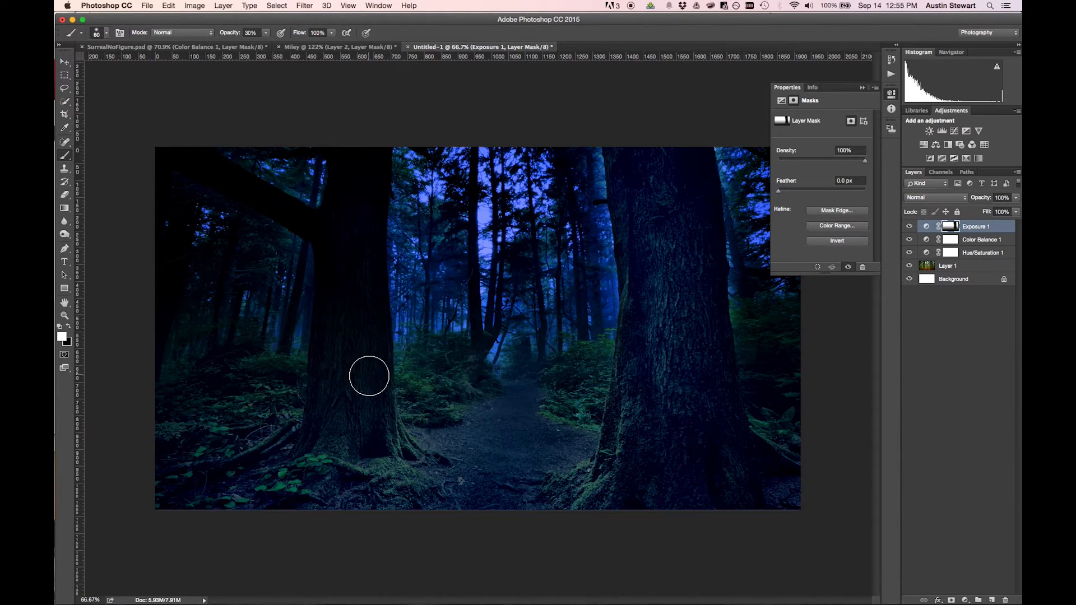
Brush the Exposure 1 mask over the left tree trunk and its branch to lighten them, varying the brush hardness.
mouse_move(368, 372)
mouse_down()
mouse_move(375, 335)
mouse_move(376, 394)
mouse_move(371, 411)
mouse_move(357, 357)
mouse_move(355, 430)
mouse_move(343, 349)
mouse_move(336, 397)
mouse_move(340, 344)
mouse_move(329, 361)
mouse_move(341, 312)
mouse_move(329, 343)
mouse_move(346, 275)
mouse_move(355, 335)
mouse_move(355, 285)
mouse_move(369, 319)
mouse_move(366, 261)
mouse_move(365, 339)
mouse_move(356, 258)
mouse_move(343, 308)
mouse_move(344, 236)
mouse_move(334, 320)
mouse_move(337, 275)
mouse_move(341, 244)
mouse_move(340, 296)
mouse_move(361, 202)
mouse_move(360, 275)
mouse_move(371, 163)
mouse_move(372, 240)
mouse_move(383, 151)
mouse_move(339, 245)
mouse_move(355, 138)
mouse_move(334, 252)
mouse_move(333, 219)
mouse_move(354, 159)
mouse_move(356, 186)
mouse_move(339, 131)
mouse_move(375, 154)
mouse_move(375, 139)
mouse_move(319, 305)
mouse_move(325, 233)
mouse_move(190, 156)
mouse_move(329, 228)
mouse_move(185, 153)
mouse_up()
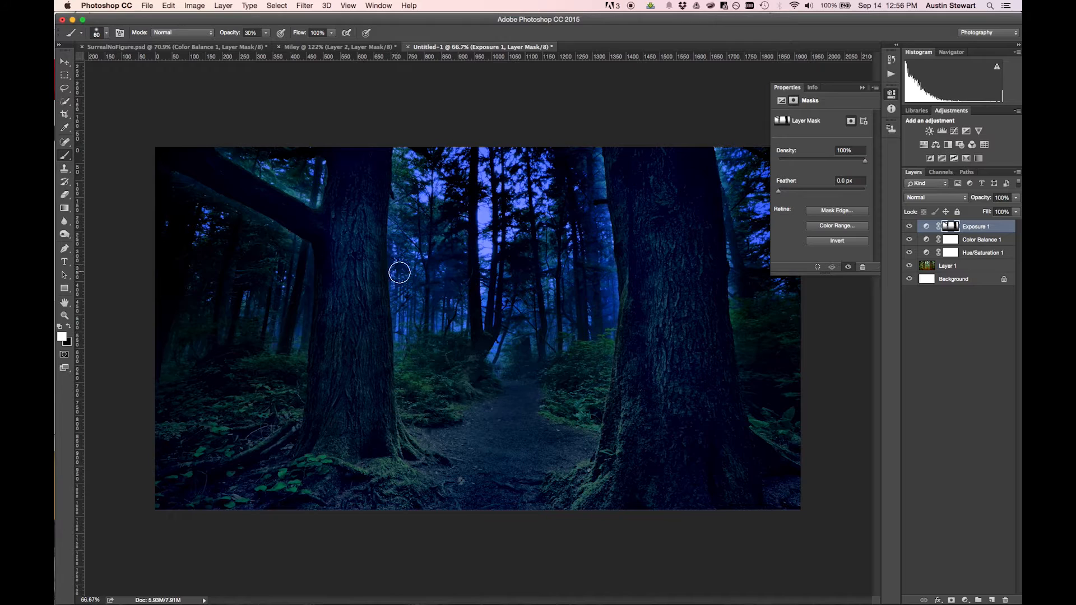
key(shift+bracketleft)
key(shift+bracketleft)
key(shift+bracketleft)
key(shift+bracketleft)
drag(287, 213, 304, 220)
key(shift+bracketright)
key(shift+bracketright)
key(shift+bracketright)
key(shift+bracketright)
mouse_move(313, 222)
mouse_down()
mouse_move(284, 199)
mouse_move(328, 234)
mouse_move(187, 153)
mouse_move(287, 206)
mouse_move(334, 247)
mouse_move(317, 404)
mouse_move(332, 321)
mouse_move(331, 385)
mouse_move(344, 326)
mouse_move(350, 430)
mouse_move(360, 310)
mouse_move(371, 401)
mouse_move(377, 340)
mouse_move(381, 372)
mouse_move(376, 245)
mouse_move(374, 380)
mouse_move(380, 352)
mouse_move(383, 429)
mouse_move(395, 409)
mouse_move(384, 355)
mouse_move(396, 411)
mouse_move(389, 432)
mouse_up()
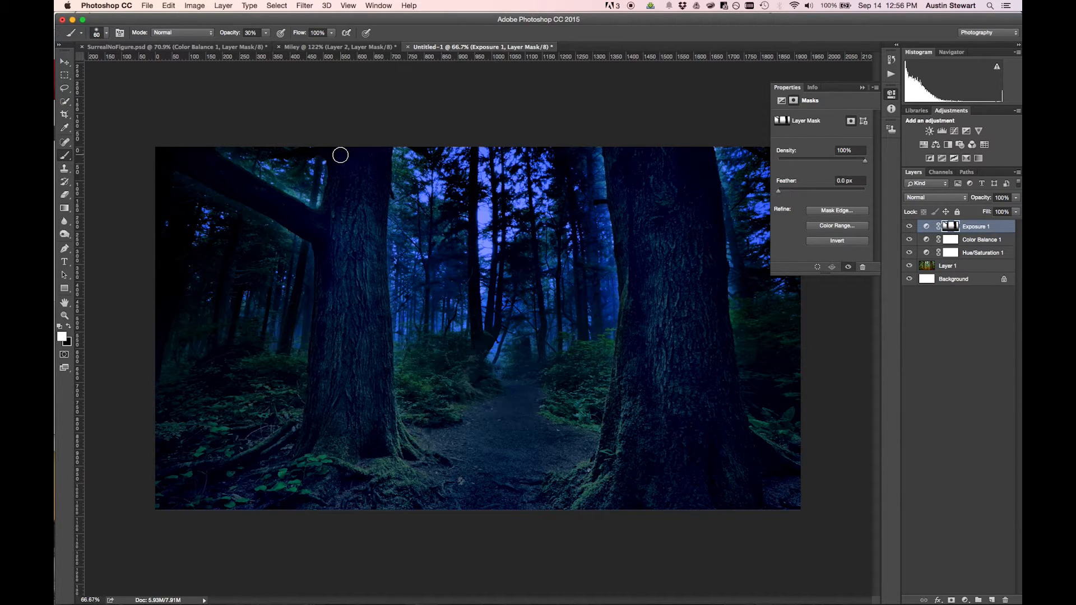
Touch up the Exposure 1 mask around the left tree's branch and along both edges of the right trunk.
mouse_move(233, 149)
mouse_down()
mouse_move(312, 187)
mouse_move(313, 199)
mouse_move(250, 233)
mouse_move(260, 220)
mouse_move(293, 240)
mouse_move(185, 183)
mouse_move(294, 236)
mouse_move(283, 236)
mouse_up()
mouse_move(594, 161)
mouse_down()
mouse_move(593, 146)
mouse_move(608, 317)
mouse_move(596, 163)
mouse_move(601, 197)
mouse_up()
mouse_move(721, 158)
mouse_down()
mouse_move(743, 340)
mouse_move(743, 255)
mouse_move(735, 307)
mouse_move(731, 205)
mouse_move(715, 146)
mouse_move(736, 233)
mouse_move(722, 157)
mouse_move(754, 414)
mouse_up()
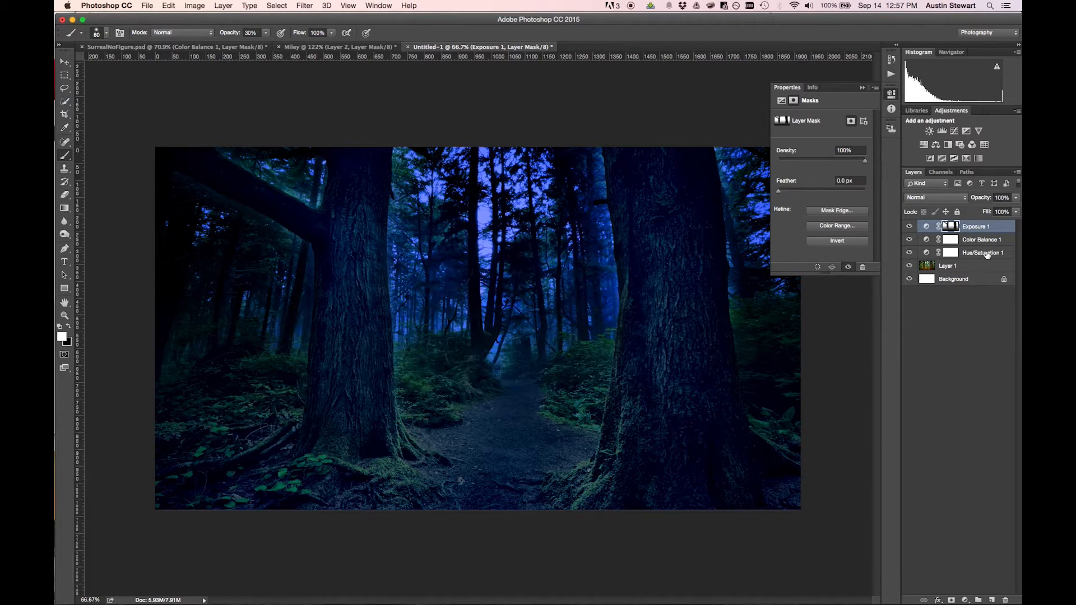
Move the Hue/Saturation 1 layer above Color Balance 1 and set its Hue to -180.
click(987, 254)
drag(990, 256, 990, 240)
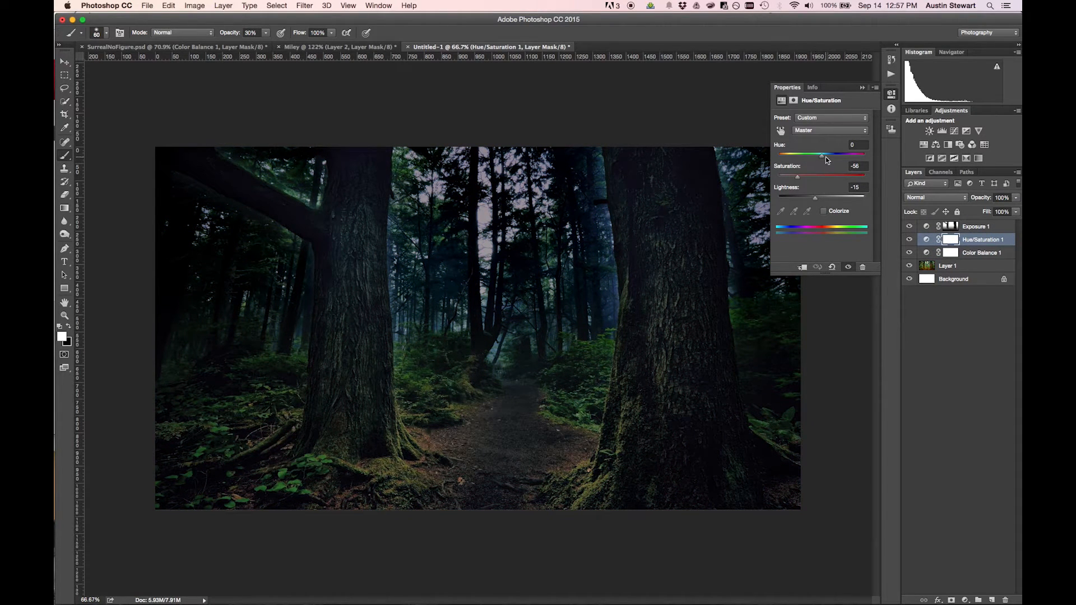
drag(822, 157, 853, 157)
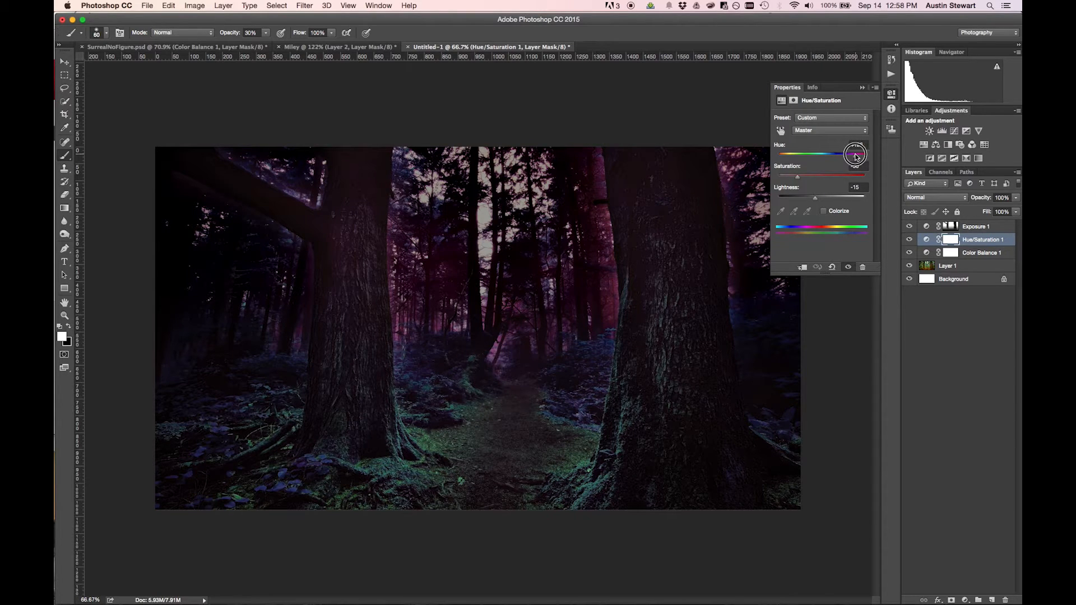
drag(856, 156, 768, 153)
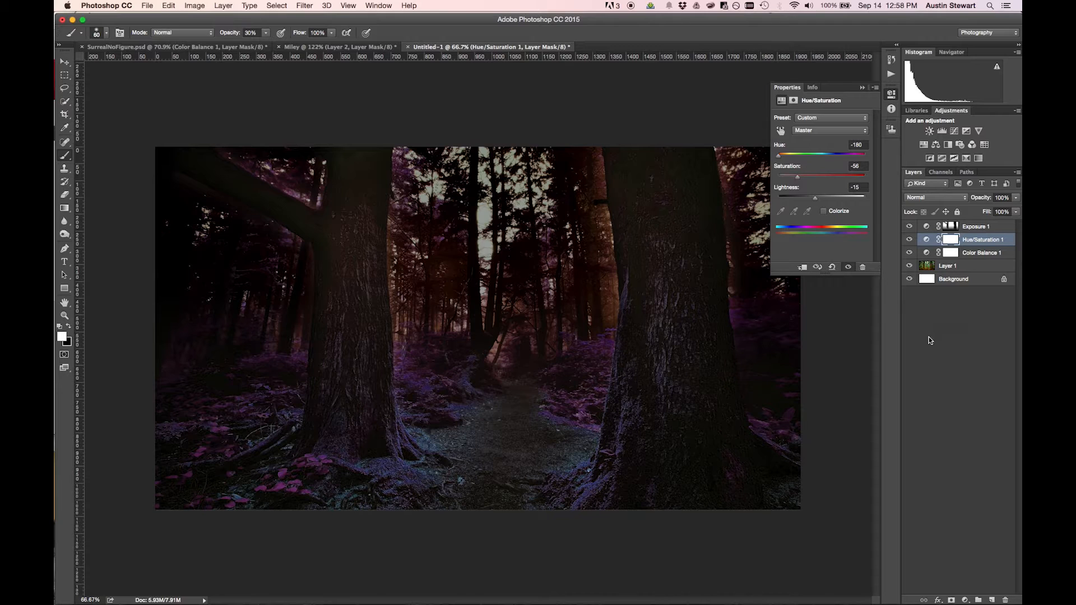
click(973, 328)
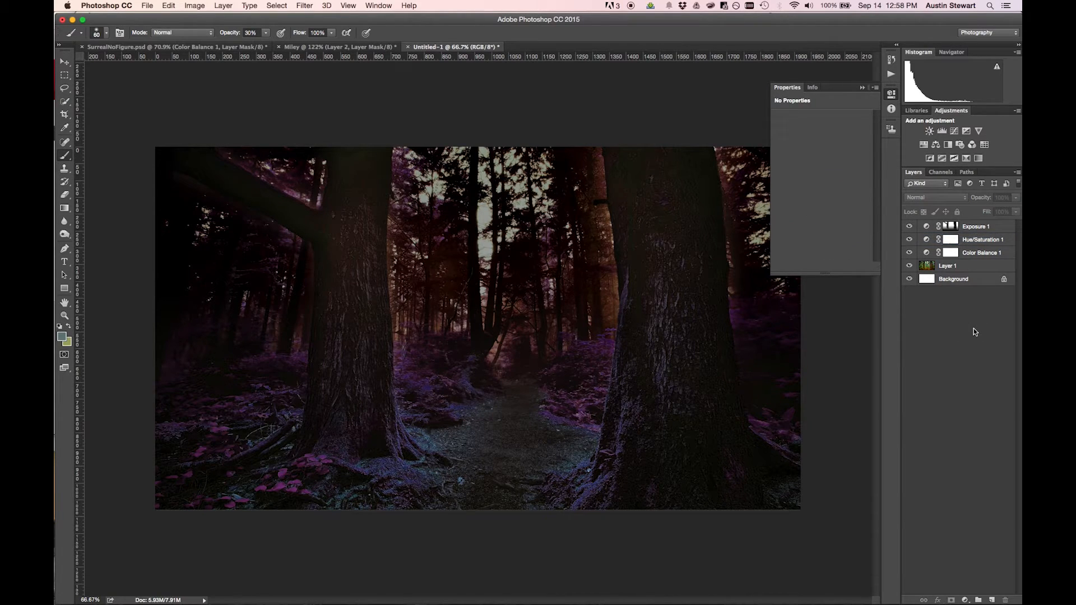
click(985, 239)
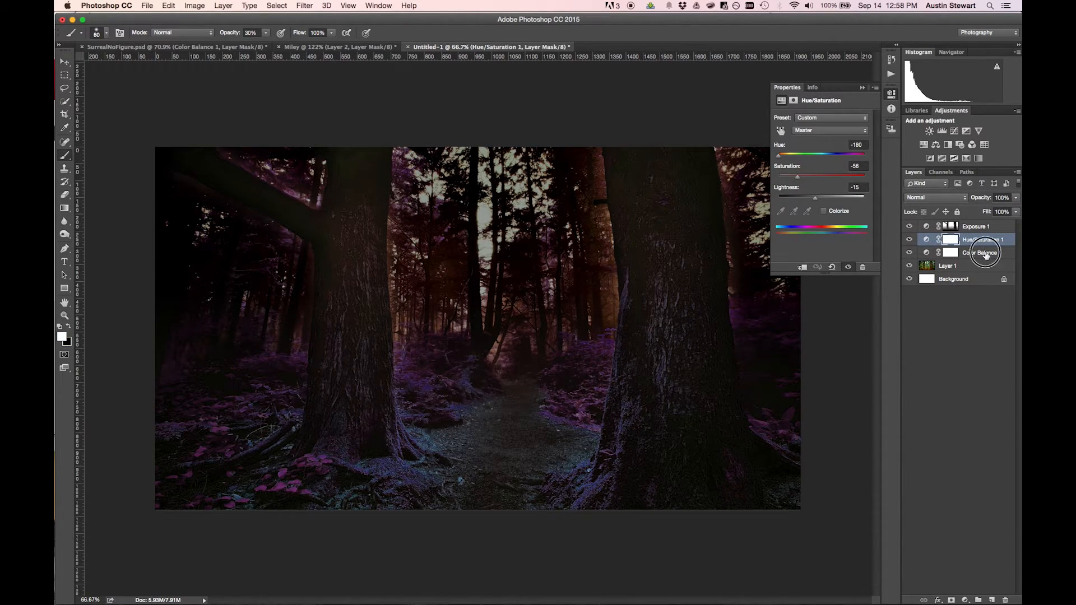
click(987, 255)
click(981, 241)
Add a second Exposure adjustment layer above Exposure 1 and set its Exposure to +0.85.
click(1007, 228)
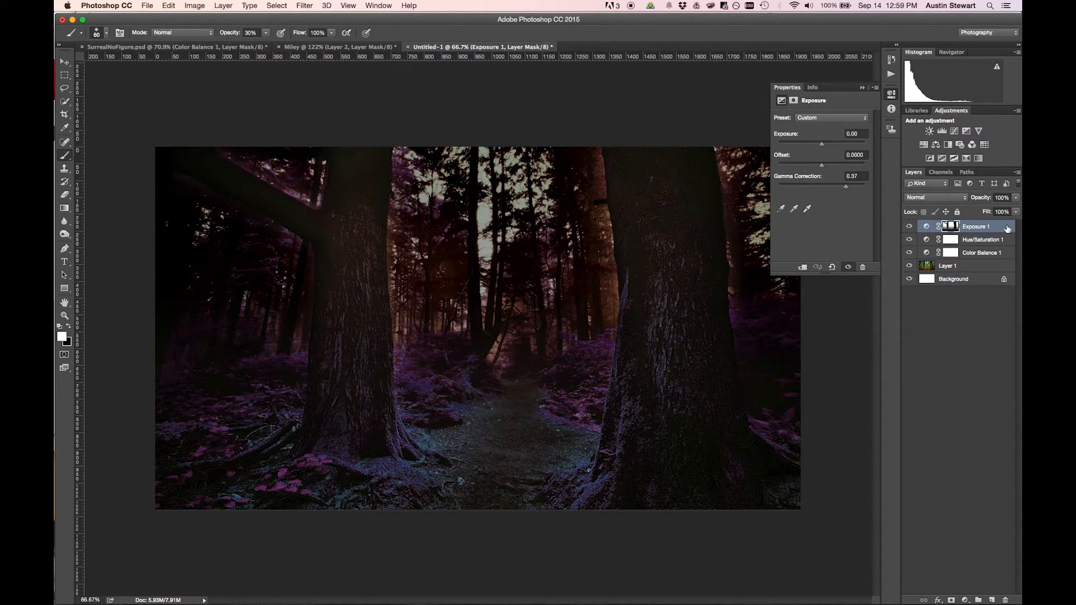
click(967, 133)
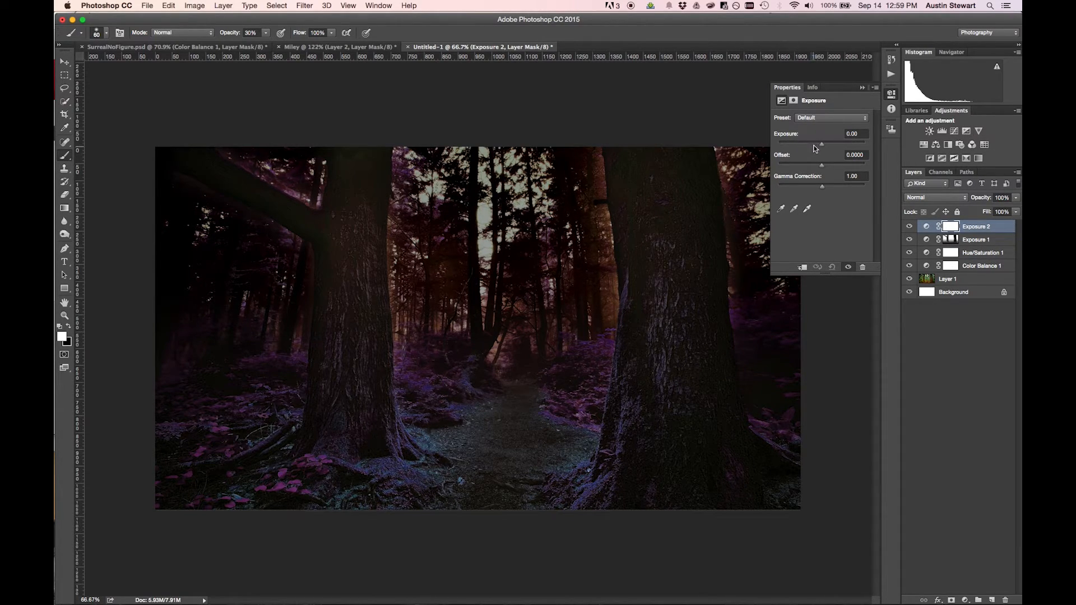
drag(822, 147, 829, 146)
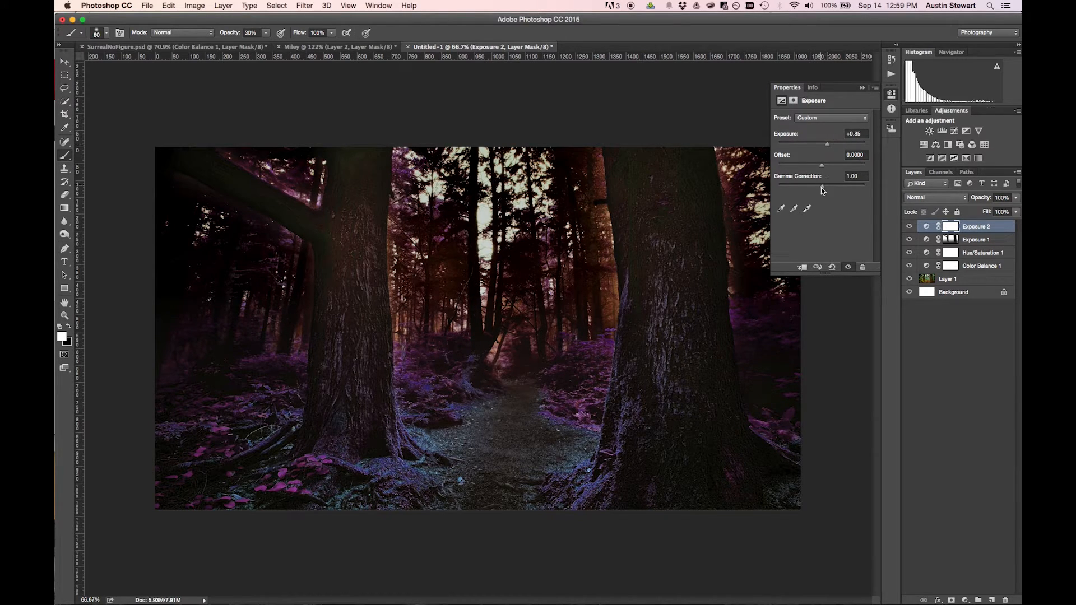
Set the Exposure 2 layer's Gamma Correction to 0.86 and its Offset to 0.
drag(821, 188, 798, 148)
text(0)
key(Return)
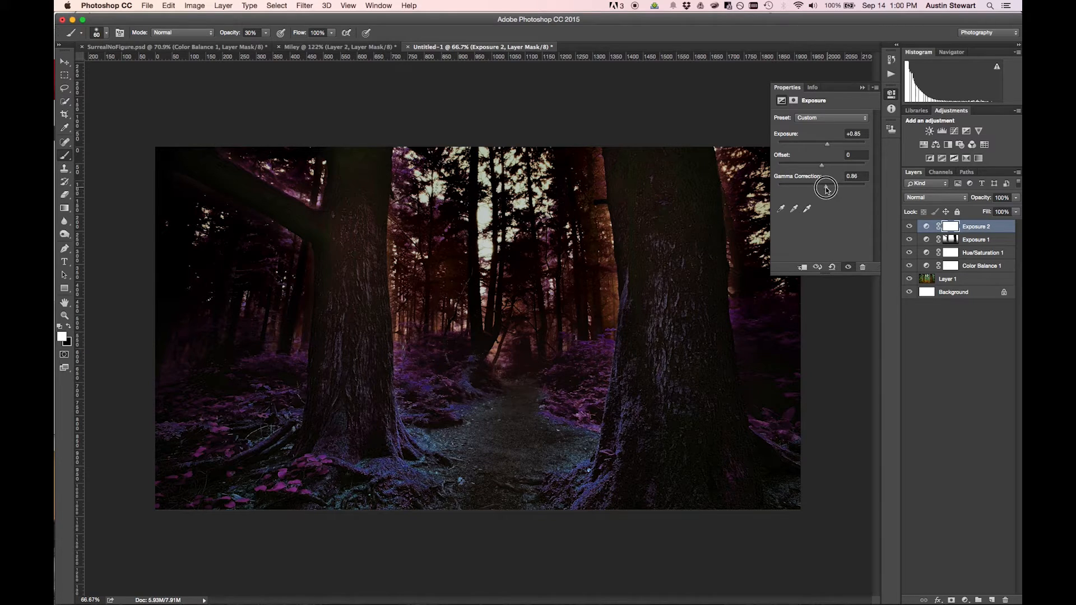
Delete the Exposure 2 adjustment layer.
key(alt+bracketleft)
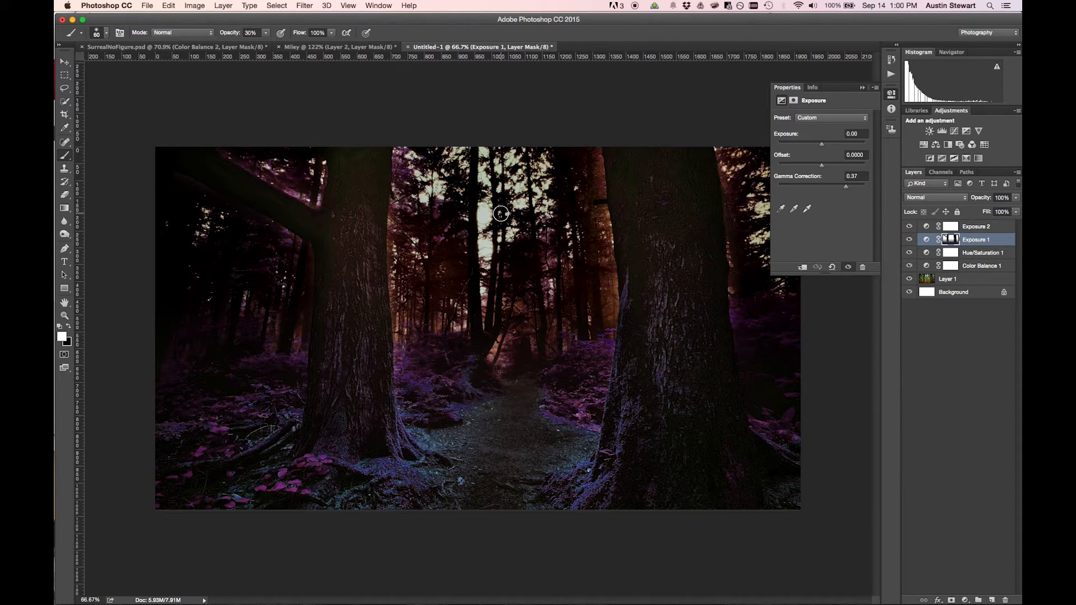
click(997, 228)
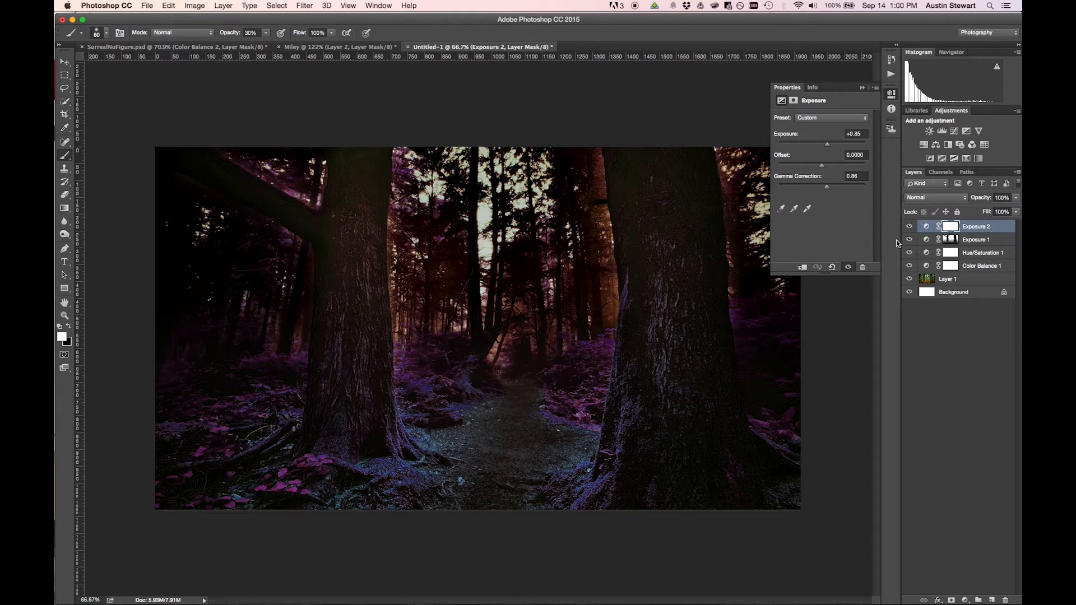
key(BackSpace)
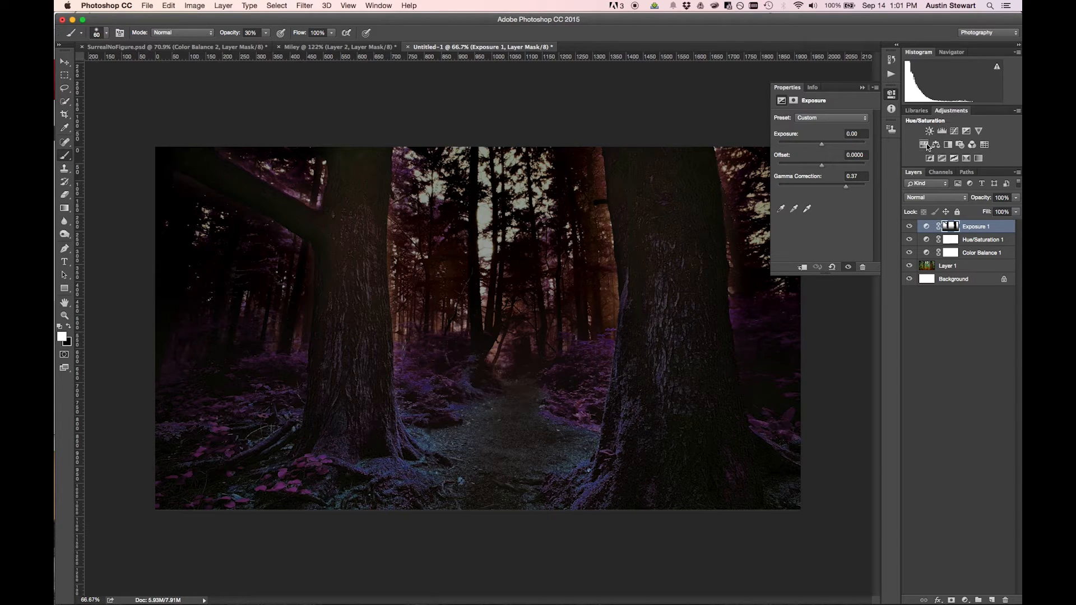
Add a second Color Balance adjustment layer above Exposure 1 and set its Highlights to Cyan-Red -87 and Yellow-Blue +82.
click(936, 146)
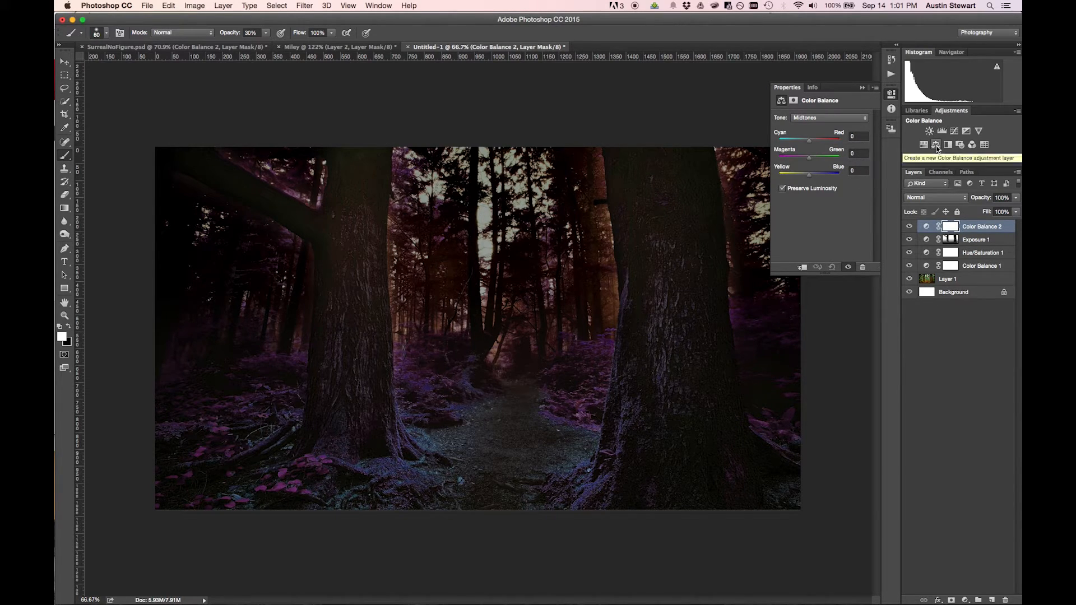
click(813, 116)
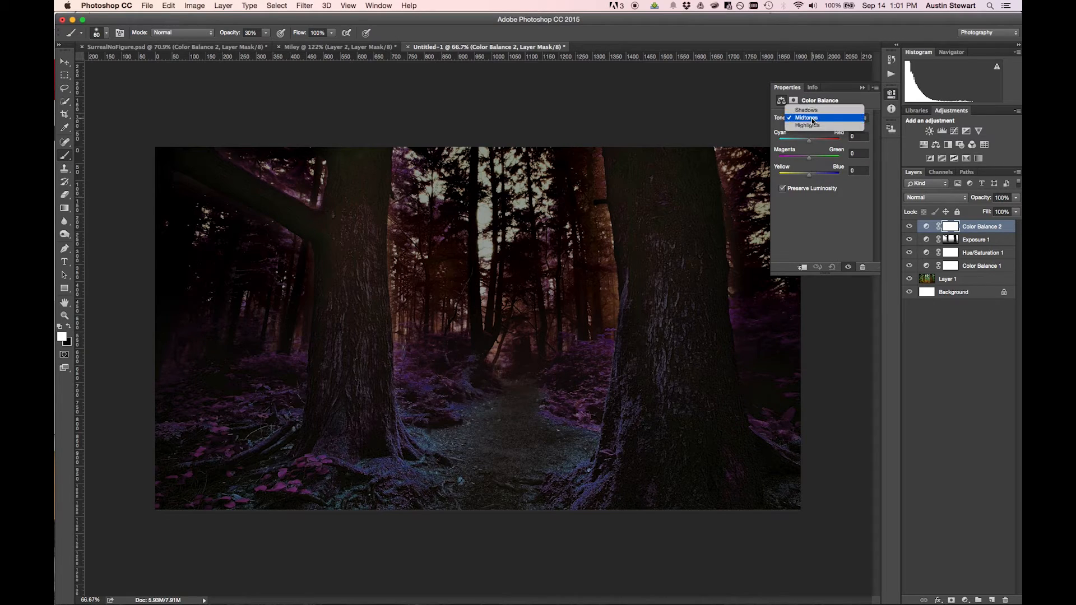
click(812, 125)
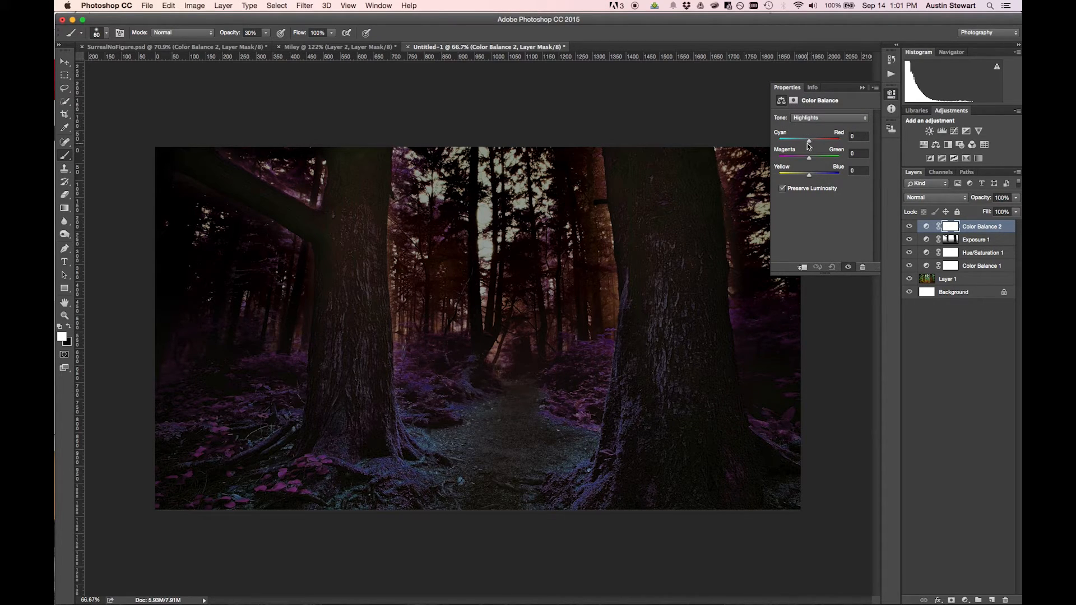
drag(809, 141, 783, 142)
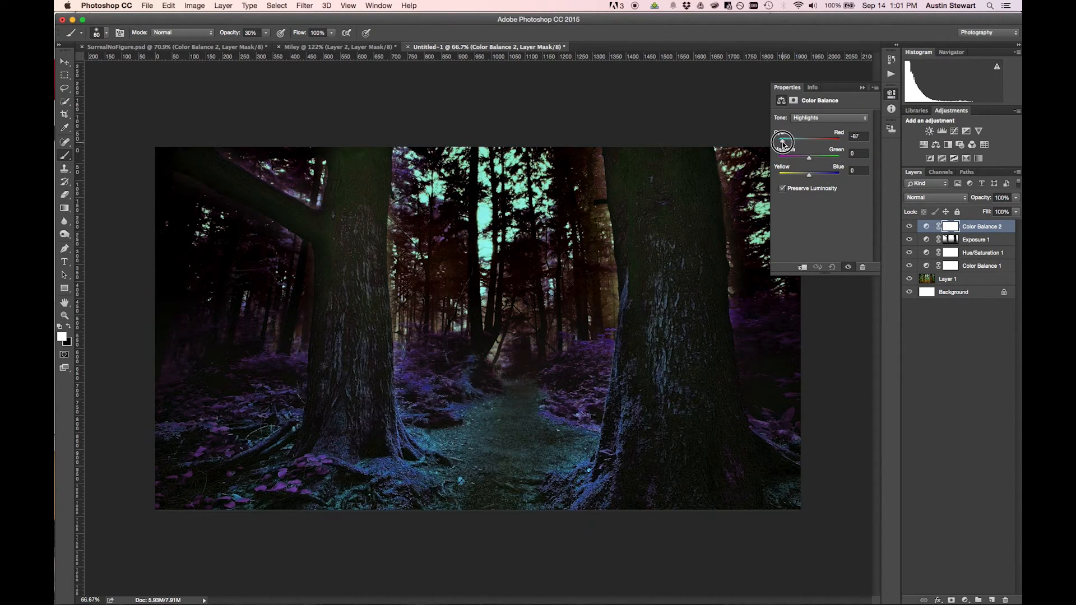
drag(809, 175, 833, 175)
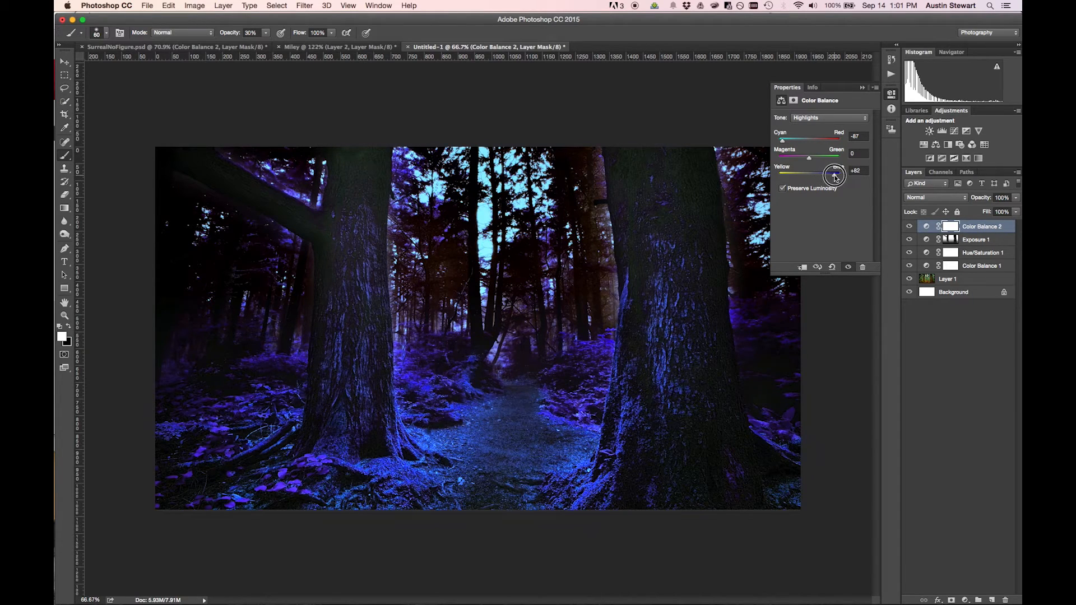
Set the Color Balance 2 Midtones to Yellow-Blue +74 and shift their Cyan-Red balance toward cyan.
click(818, 119)
click(809, 110)
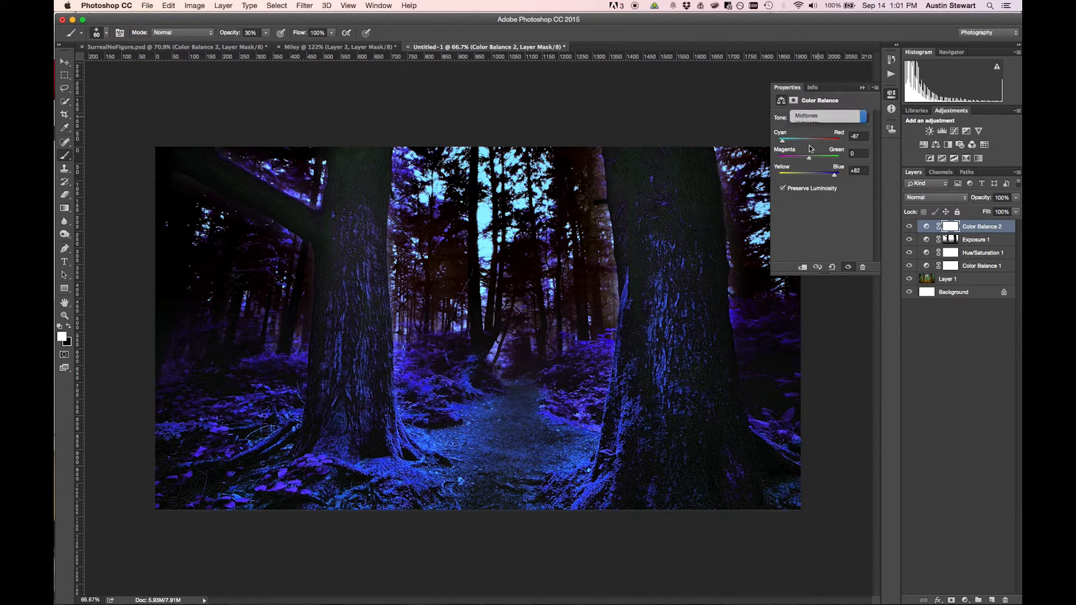
drag(809, 175, 832, 175)
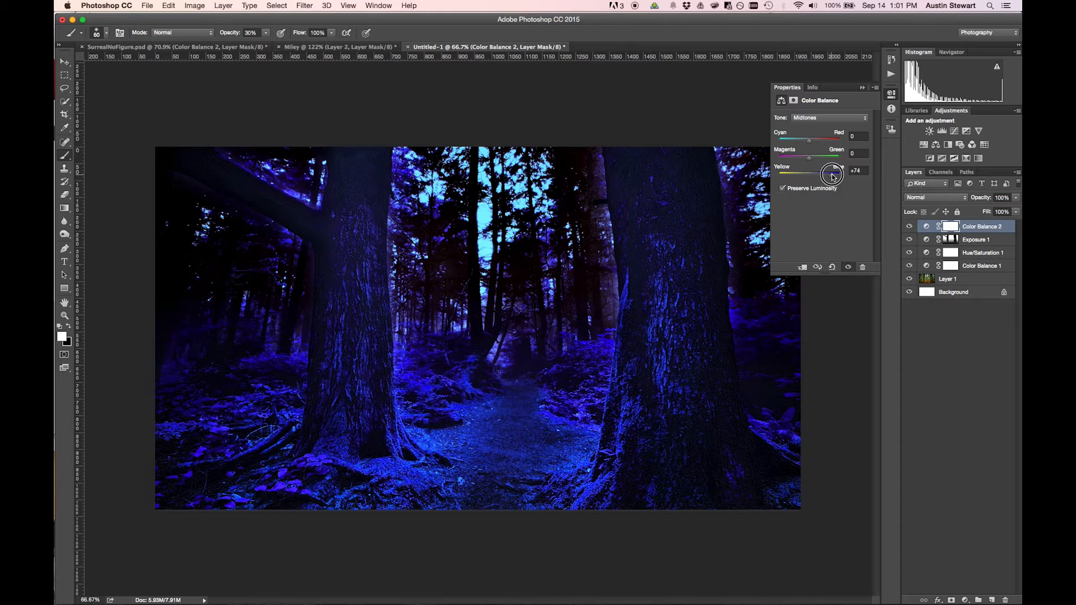
mouse_move(808, 141)
mouse_down()
mouse_move(783, 143)
mouse_move(793, 143)
mouse_up()
Set the Color Balance 2 Shadows to Cyan-Red -77 and Yellow-Blue +56.
click(814, 119)
click(806, 109)
drag(789, 144, 825, 176)
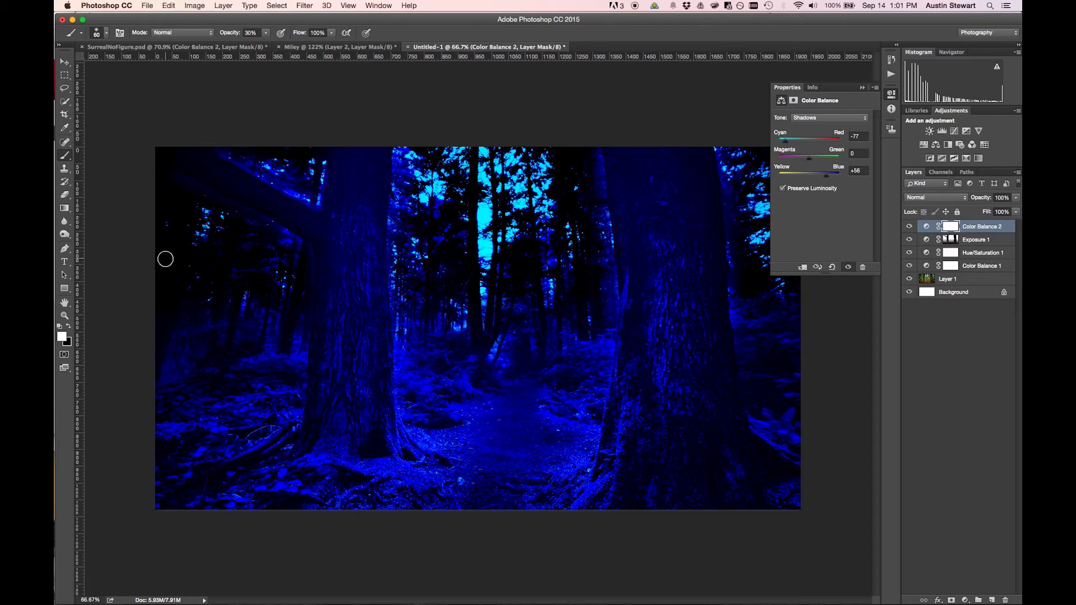
Apply a linear gradient to the Color Balance 2 mask from mid-image up to the top edge, trying several lengths, to limit the blue to the upper forest.
click(64, 208)
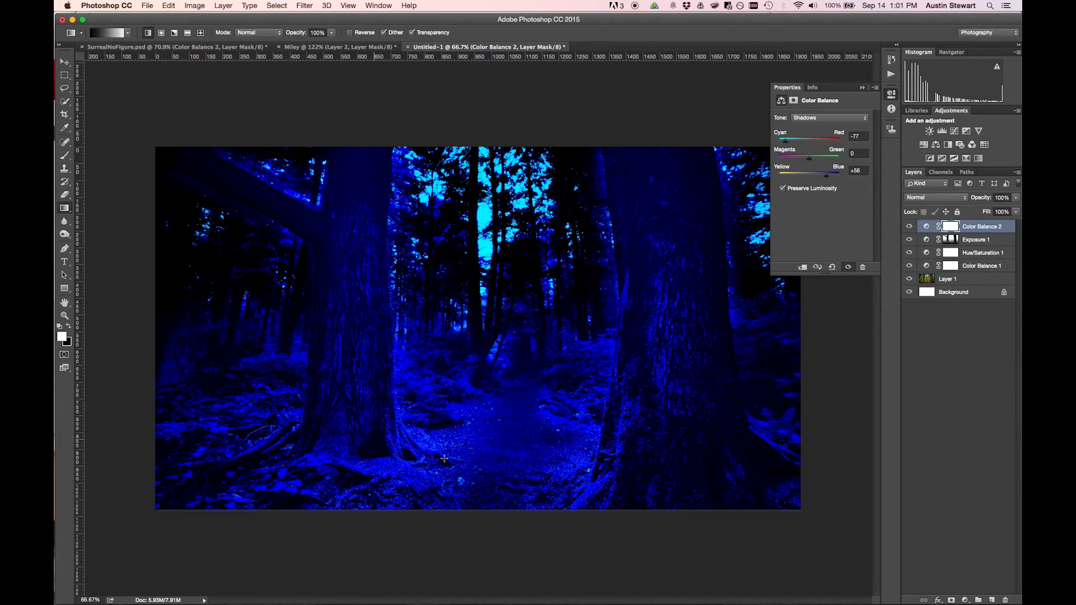
drag(500, 509, 506, 145)
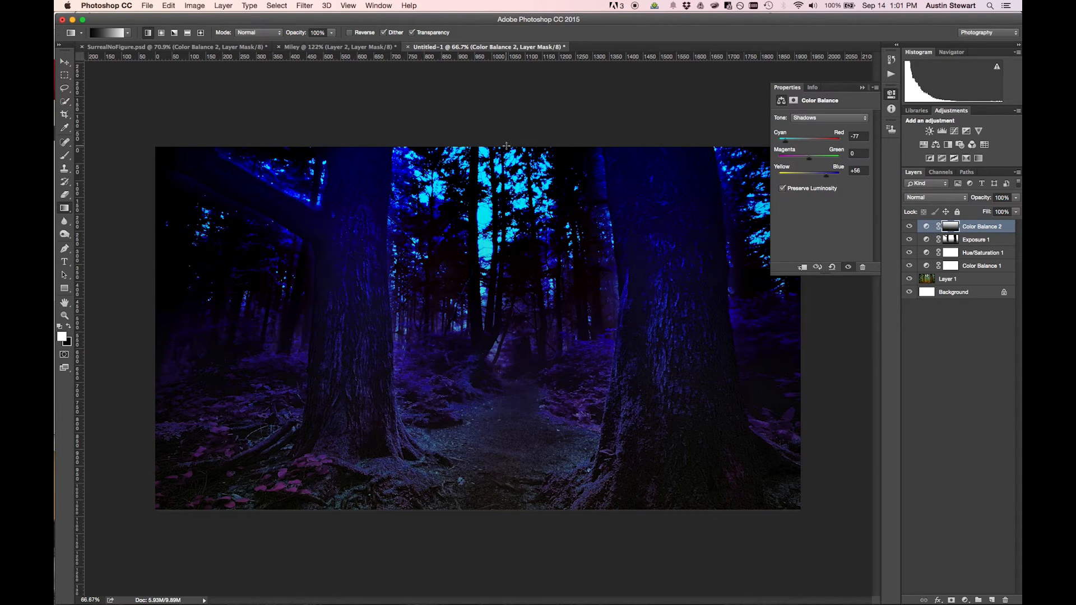
drag(516, 346, 516, 147)
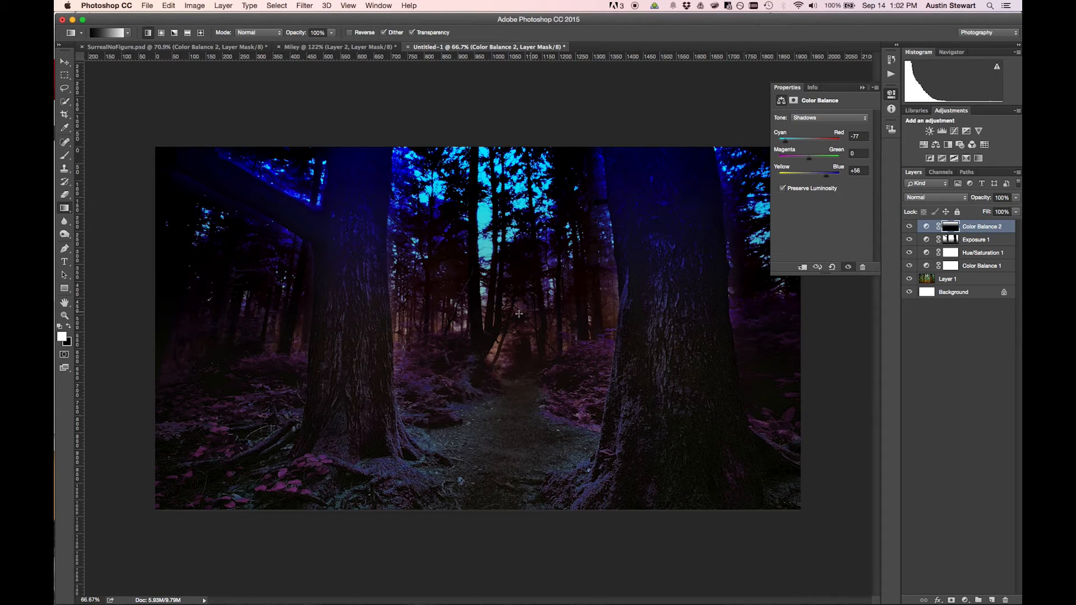
drag(520, 279, 514, 145)
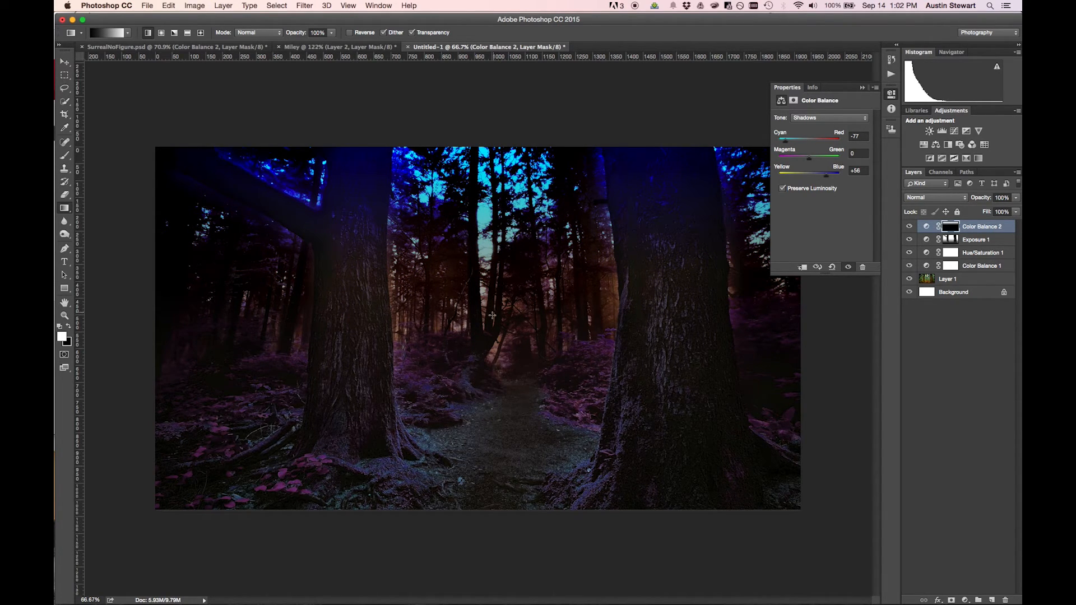
drag(501, 361, 502, 150)
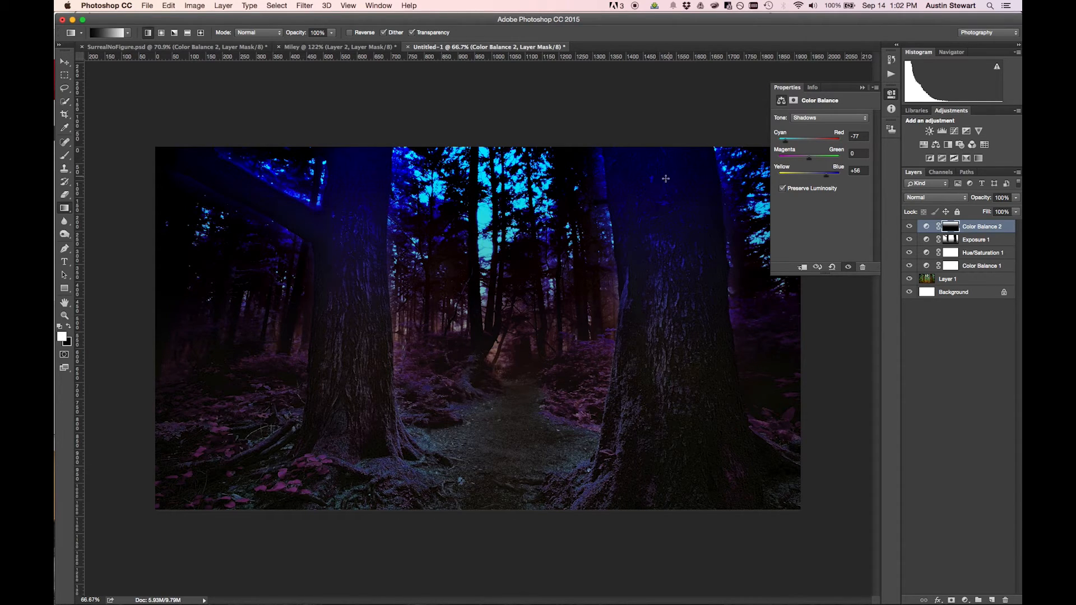
Brush the Color Balance 2 mask over the upper parts of both large trunks with an enlarged brush to remove their blue tint.
key(b)
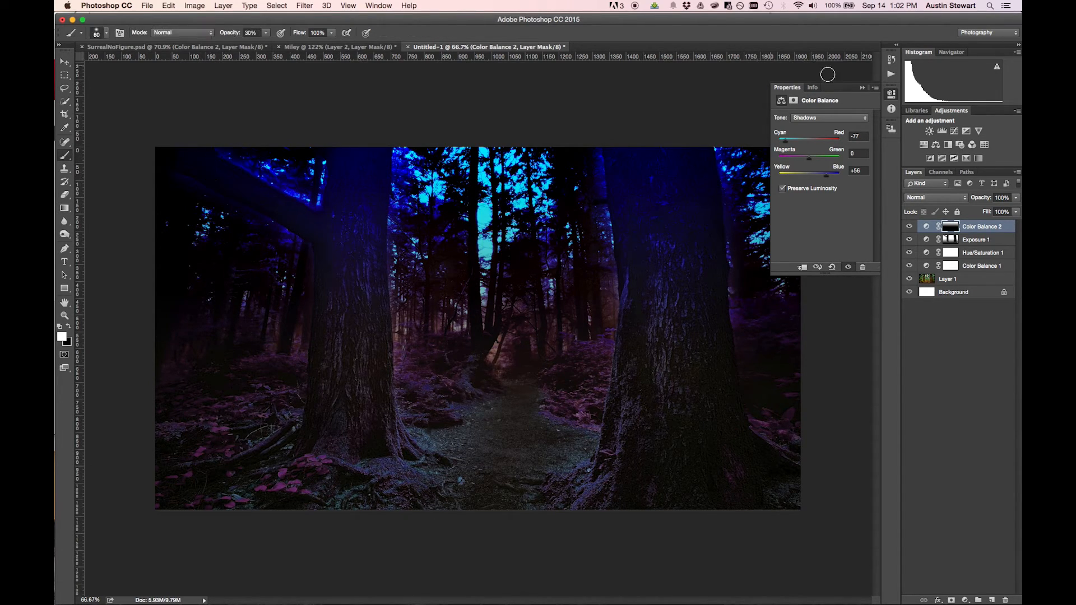
key(bracketright)
key(bracketright)
key(bracketright)
key(bracketright)
key(bracketright)
mouse_move(625, 139)
mouse_down()
mouse_move(636, 183)
mouse_move(623, 145)
mouse_move(643, 185)
mouse_move(655, 182)
mouse_move(645, 126)
mouse_move(677, 204)
mouse_move(686, 138)
mouse_move(706, 233)
mouse_move(698, 254)
mouse_move(672, 196)
mouse_move(660, 209)
mouse_move(667, 277)
mouse_move(653, 274)
mouse_move(656, 257)
mouse_move(643, 299)
mouse_move(619, 143)
mouse_move(677, 259)
mouse_move(672, 142)
mouse_move(701, 254)
mouse_move(666, 179)
mouse_move(672, 273)
mouse_move(649, 157)
mouse_move(666, 286)
mouse_move(632, 143)
mouse_move(655, 273)
mouse_move(621, 152)
mouse_move(645, 306)
mouse_move(637, 328)
mouse_move(680, 147)
mouse_move(700, 197)
mouse_move(709, 163)
mouse_move(685, 241)
mouse_up()
mouse_move(377, 143)
mouse_down()
mouse_move(360, 297)
mouse_move(343, 300)
mouse_move(361, 161)
mouse_move(343, 219)
mouse_move(356, 314)
mouse_move(341, 255)
mouse_up()
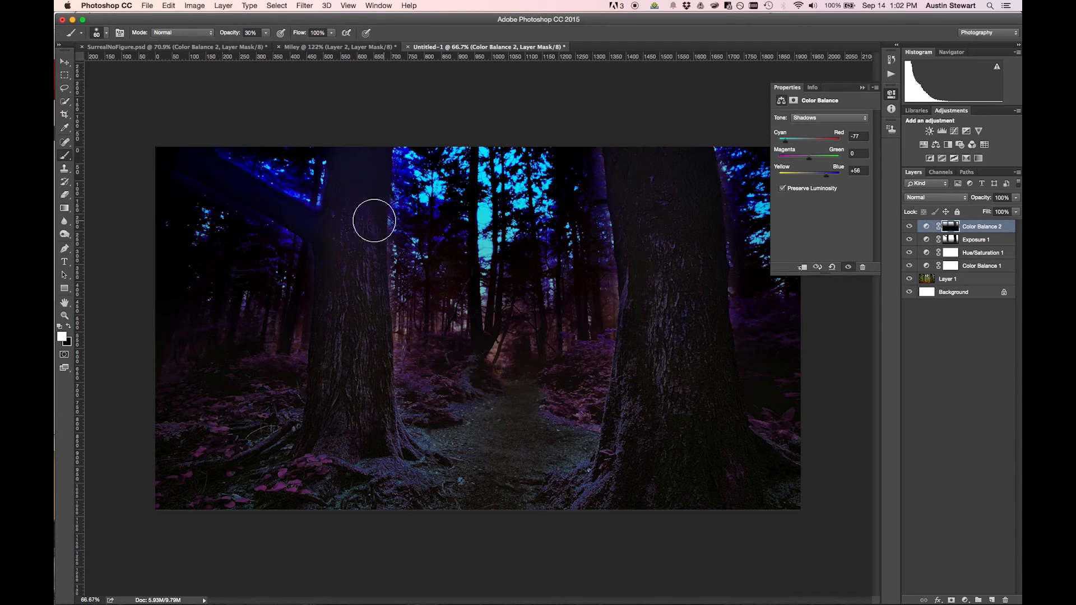